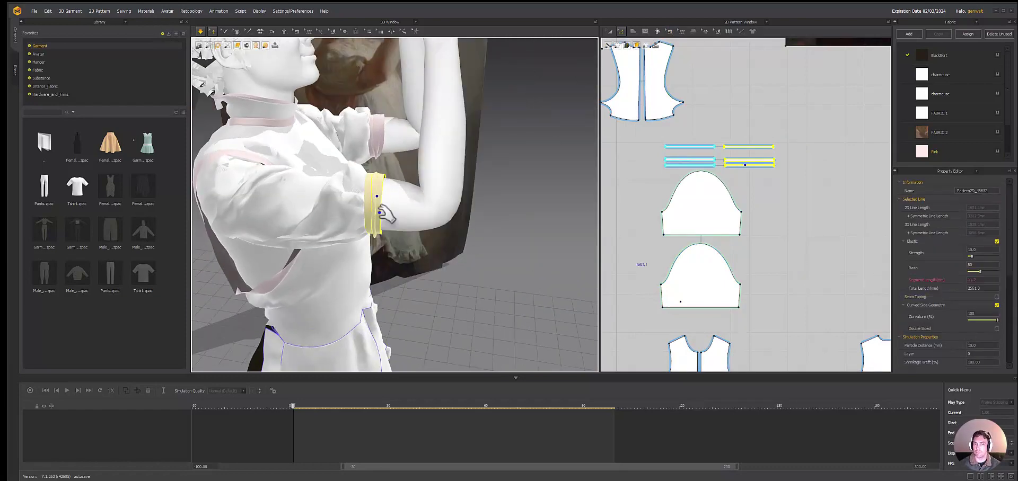
- Turn off Elastic on the sleeve's three pink cuff bands and set their grain direction to 0
left_click(996, 242)
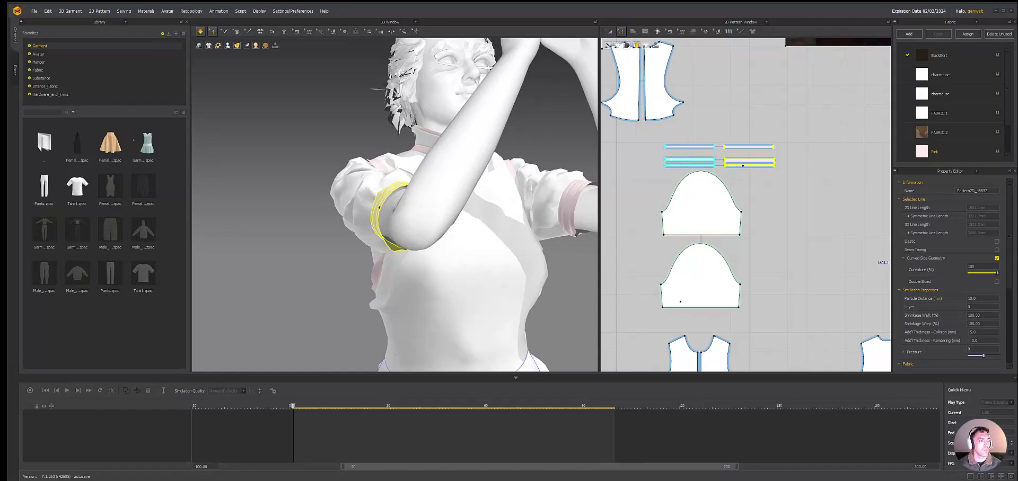
scroll(908, 290, "down", 5)
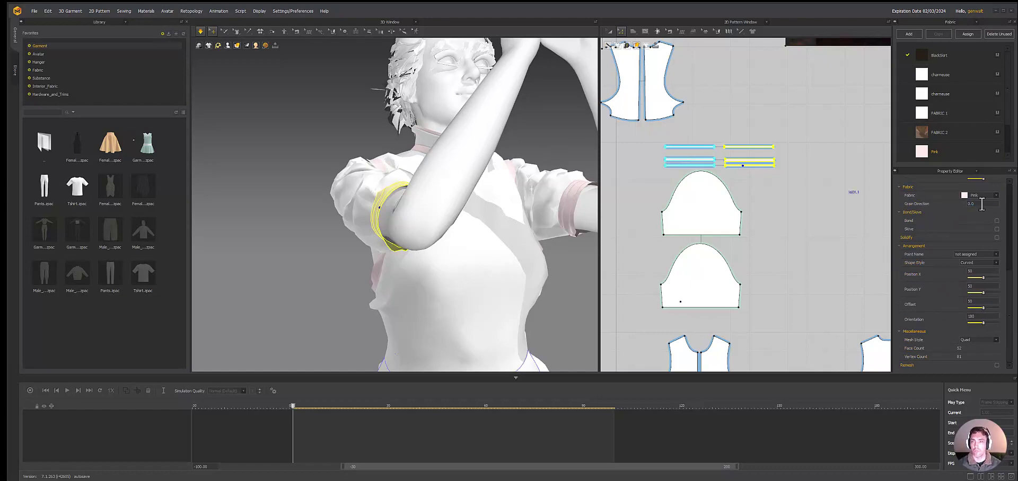
type("0")
key("Return")
scroll(963, 214, "up", 2)
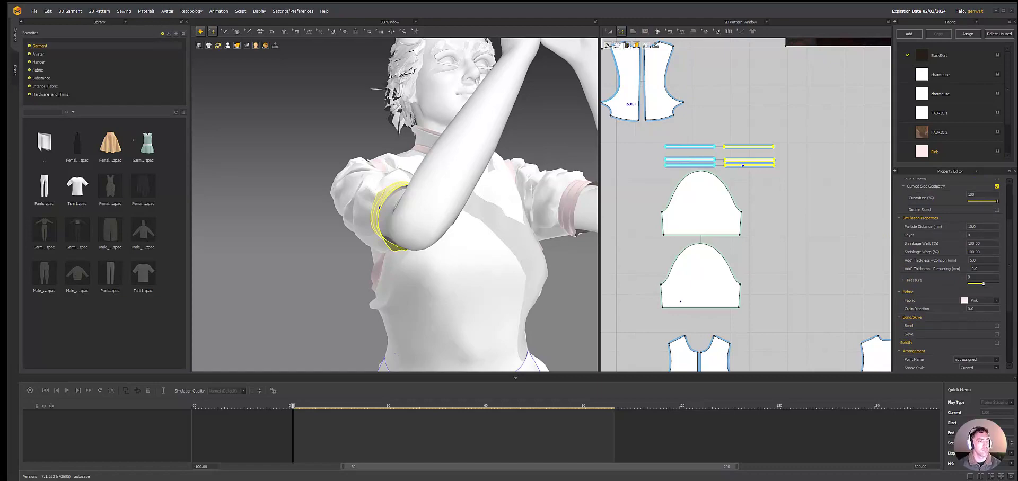
left_click(621, 32)
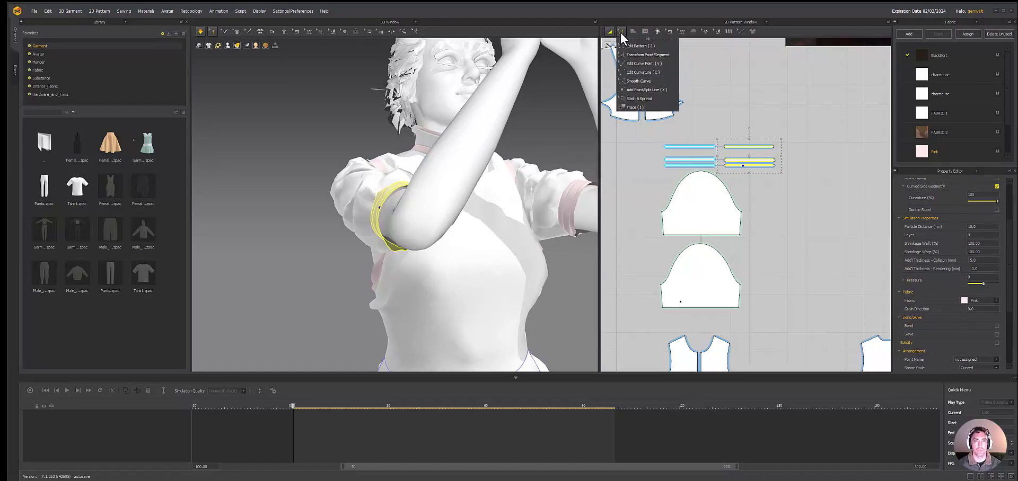
left_click(100, 11)
mouse_move(107, 22)
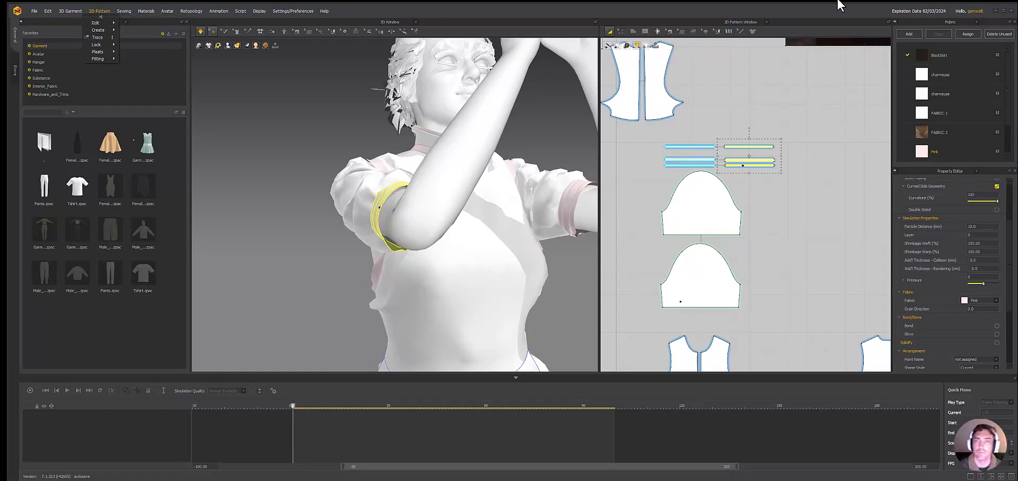
left_click(142, 55)
left_click(620, 32)
left_click(660, 56)
right_click(757, 166)
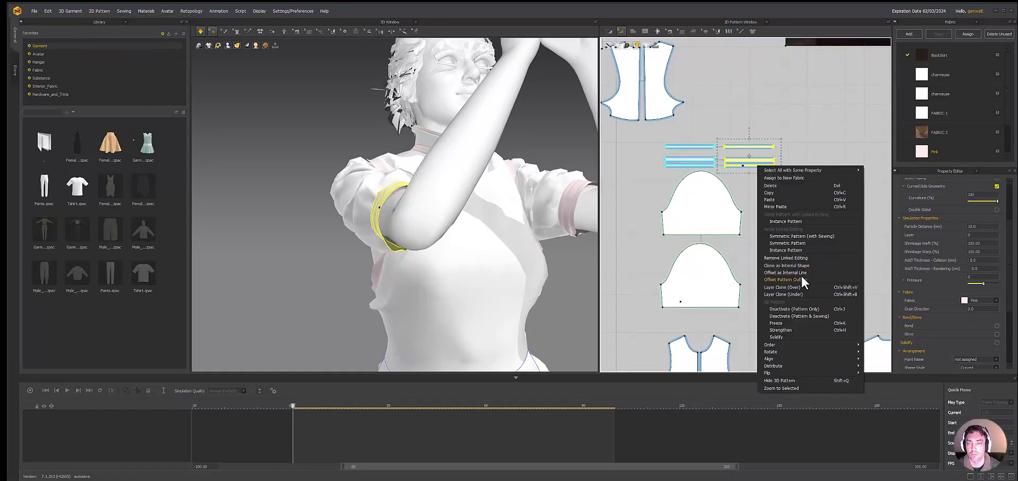
left_click(816, 130)
left_click(708, 31)
left_click(693, 30)
left_click(681, 30)
left_click(669, 32)
left_click(645, 31)
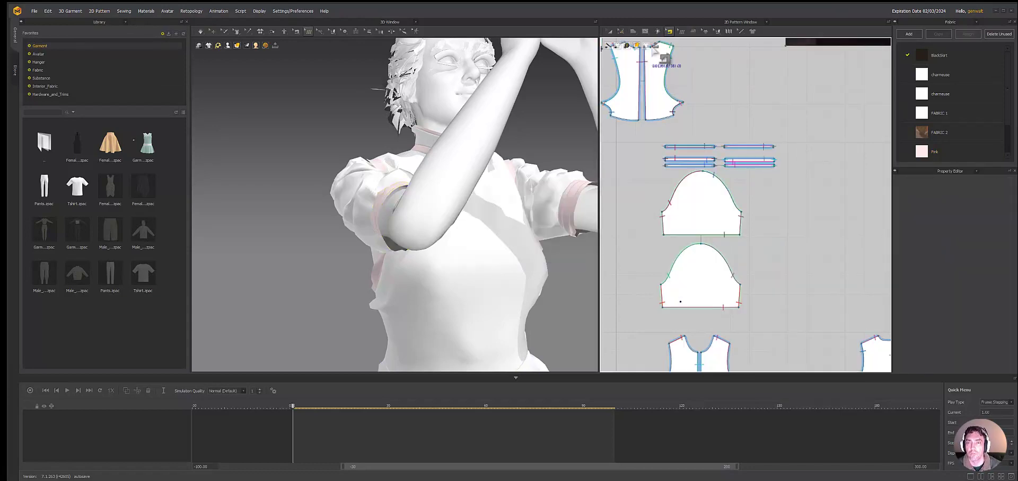
left_click(658, 31)
left_click(525, 253)
left_click(620, 32)
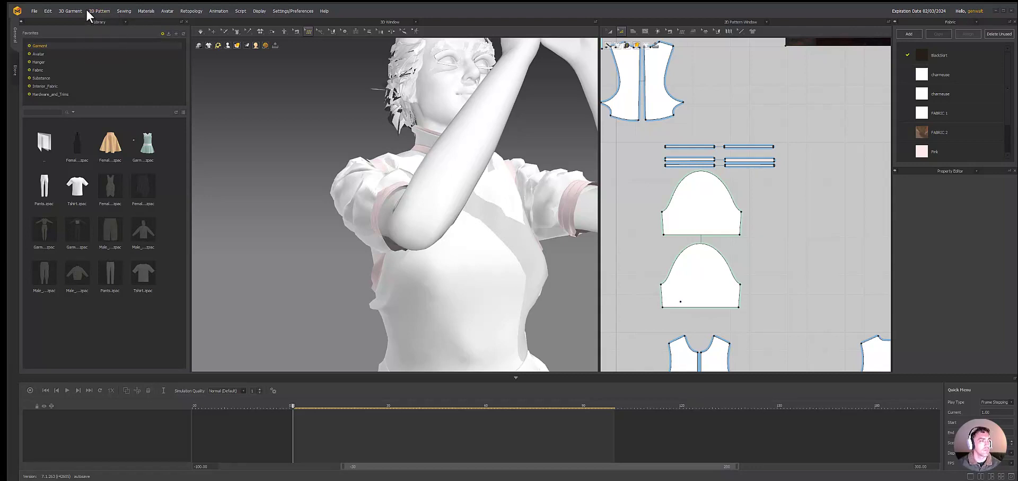
left_click(766, 22)
left_click(760, 28)
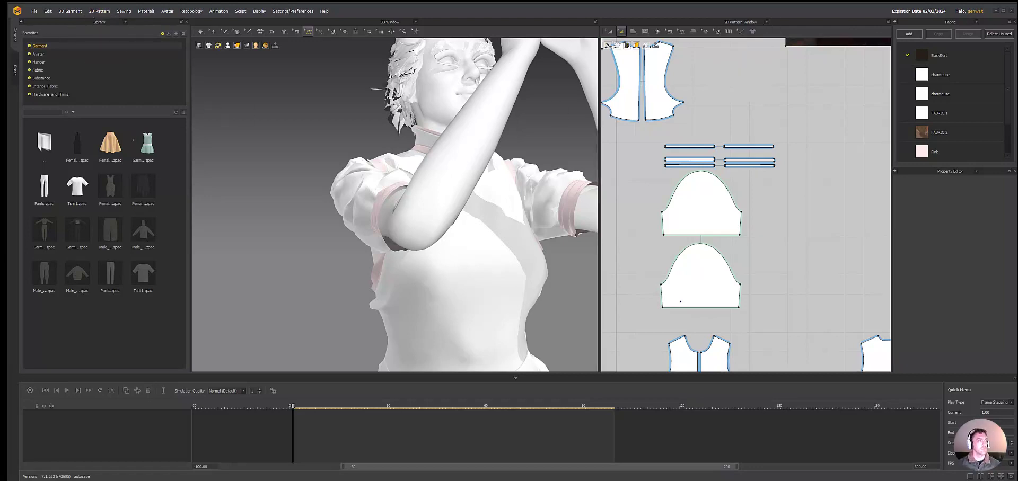
left_click(108, 69)
- Collapse the Library panel to enlarge the 3D and 2D pattern views
left_click(21, 22)
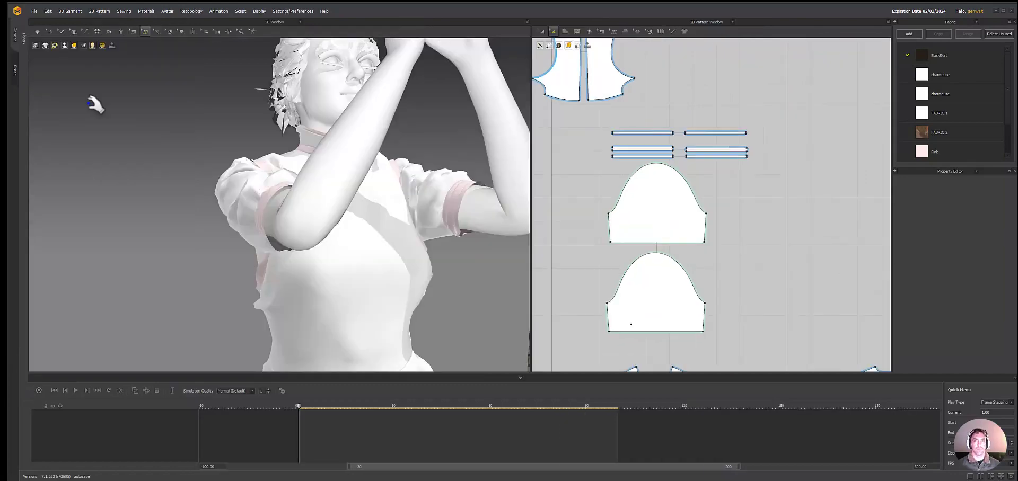
left_click(21, 21)
left_click(20, 21)
- Show the grainlines on the 2D patterns
left_click(240, 30)
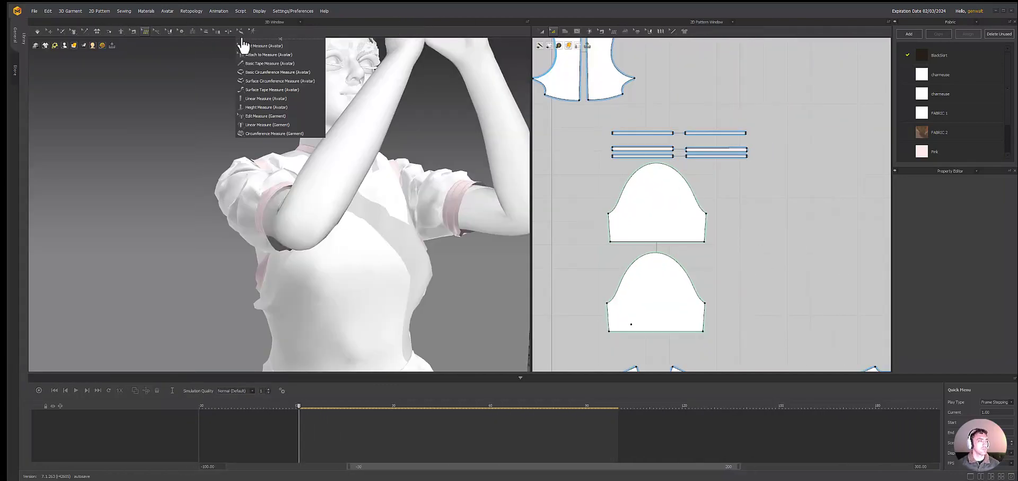
left_click(242, 45)
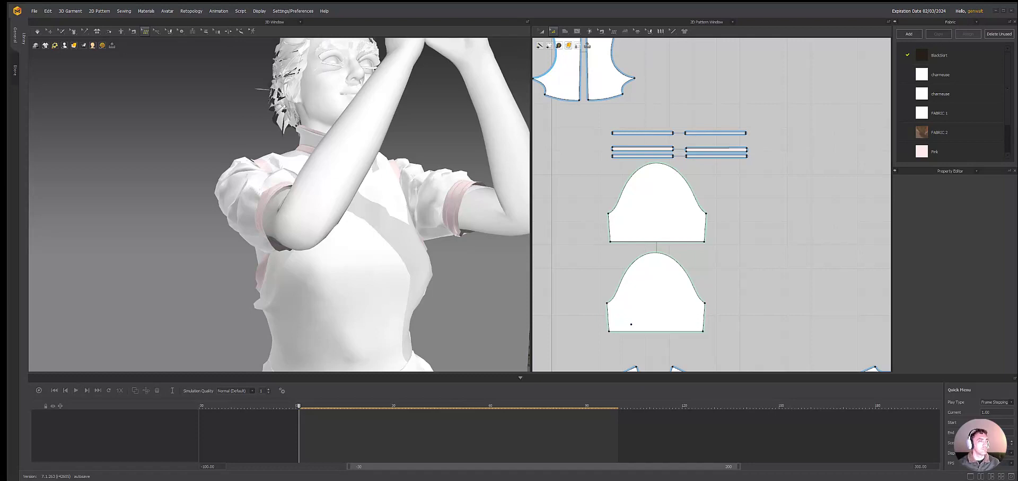
left_click(261, 9)
mouse_move(274, 31)
left_click(353, 59)
scroll(689, 151, "up", 10)
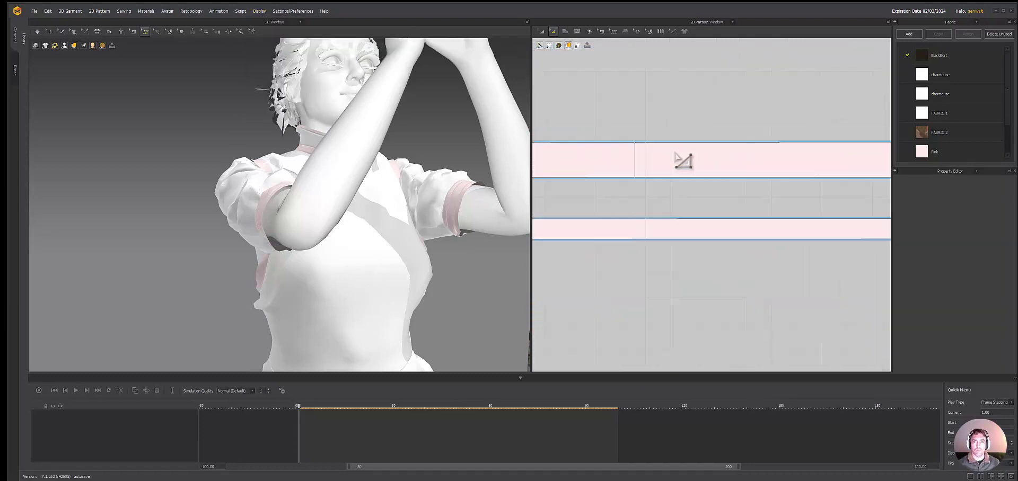
scroll(657, 160, "up", 3)
- Select one sleeve's three pink cuff bands in the 2D pattern layout and set their grain direction to 90
left_click(100, 11)
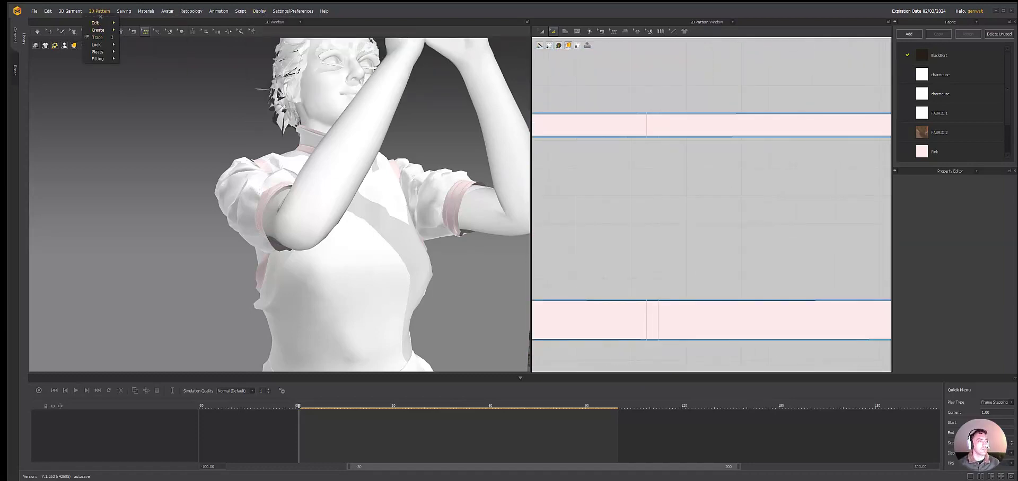
left_click(99, 11)
scroll(743, 159, "down", 5)
left_click_drag(825, 139, 598, 243)
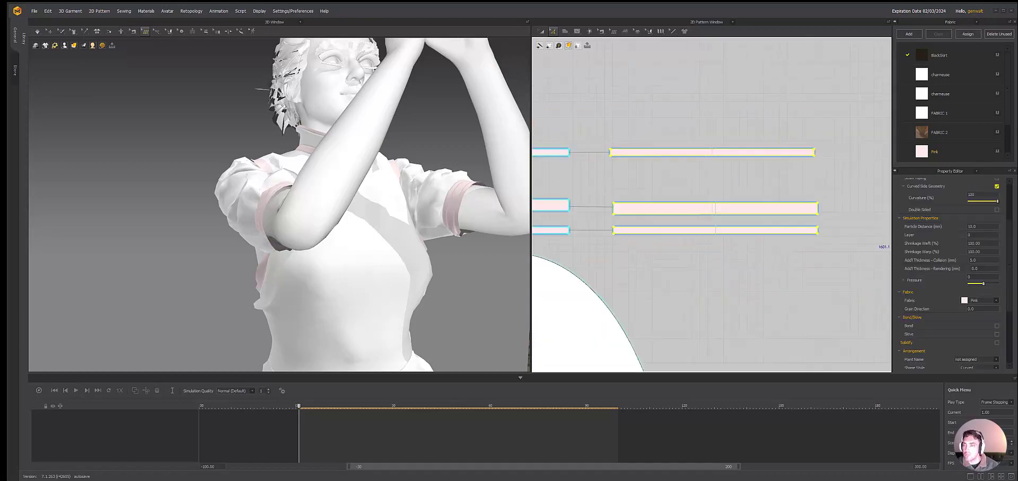
left_click(975, 309)
type("90")
key("Return")
scroll(766, 278, "up", 2)
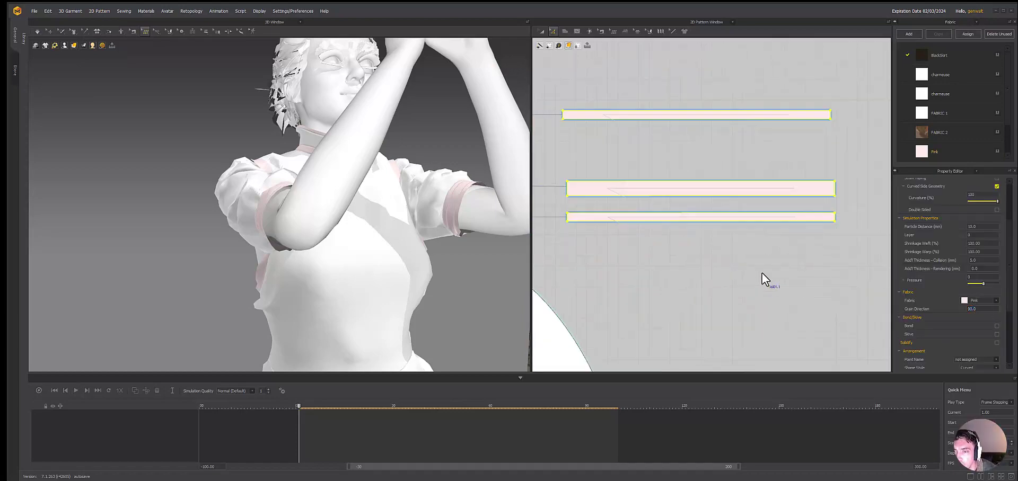
- Simulate the garment with Elastic turned on for the three cuff bands and check the cuff on the arm
scroll(766, 278, "down", 3)
middle_click_drag(766, 278, 859, 264)
scroll(949, 294, "down", 5)
scroll(941, 299, "up", 8)
key("a")
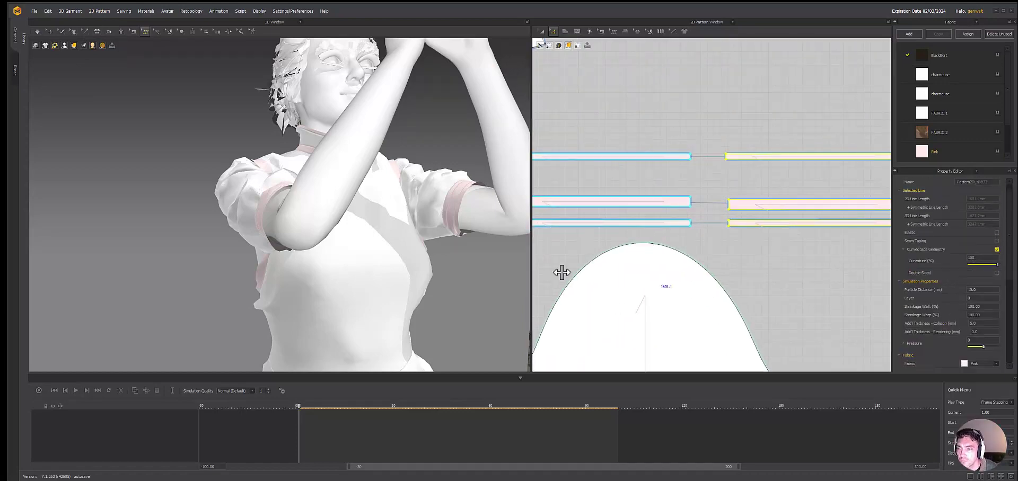
key("space")
right_click_drag(339, 249, 401, 245)
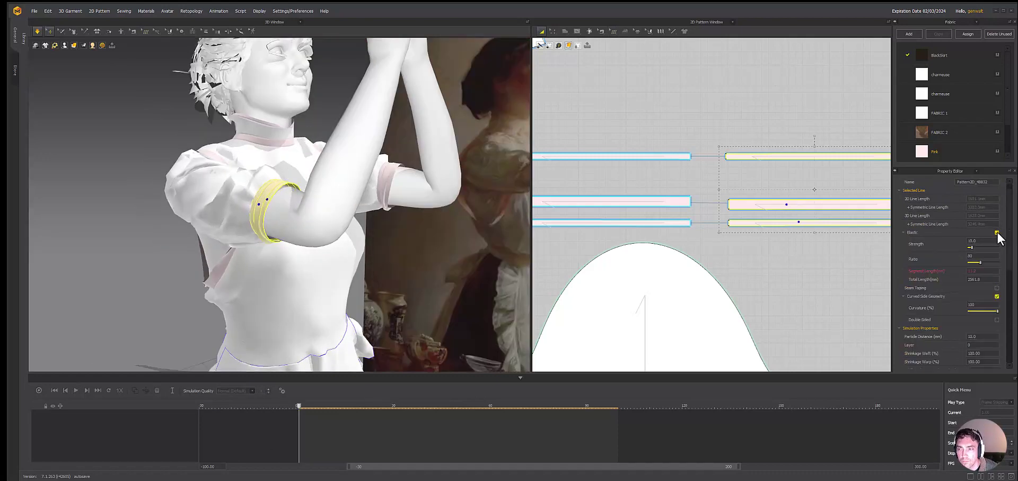
left_click(996, 233)
middle_click_drag(405, 233, 295, 230)
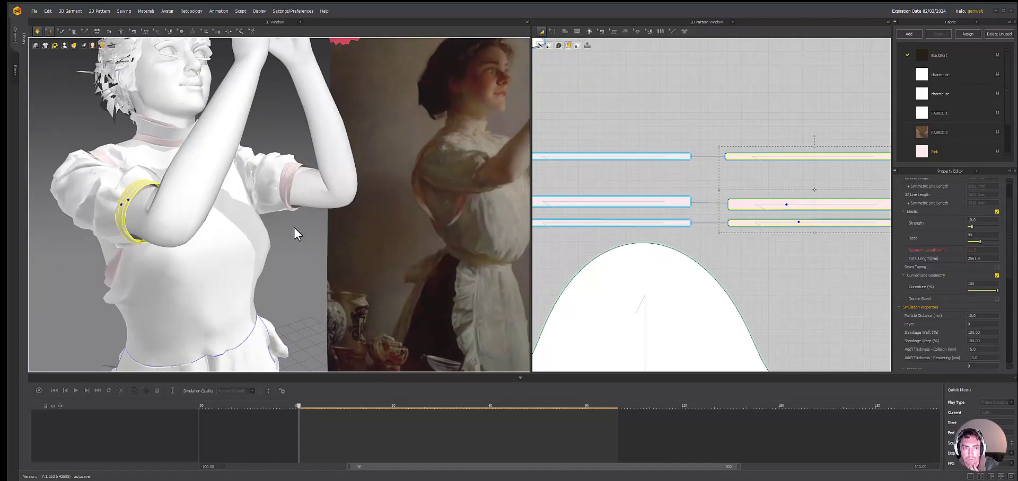
mouse_move(146, 172)
right_mouse_down()
mouse_move(148, 274)
mouse_move(159, 178)
right_mouse_up()
key("space")
- Shorten the three selected cuff bands slightly in the 2D pattern layout and simulate the garment
middle_click_drag(720, 186, 613, 186)
left_click_drag(802, 190, 785, 191)
key("space")
right_click_drag(281, 165, 272, 120)
- Reselect all three cuff bands and raise their Elastic strength to about 45
double_click(239, 159)
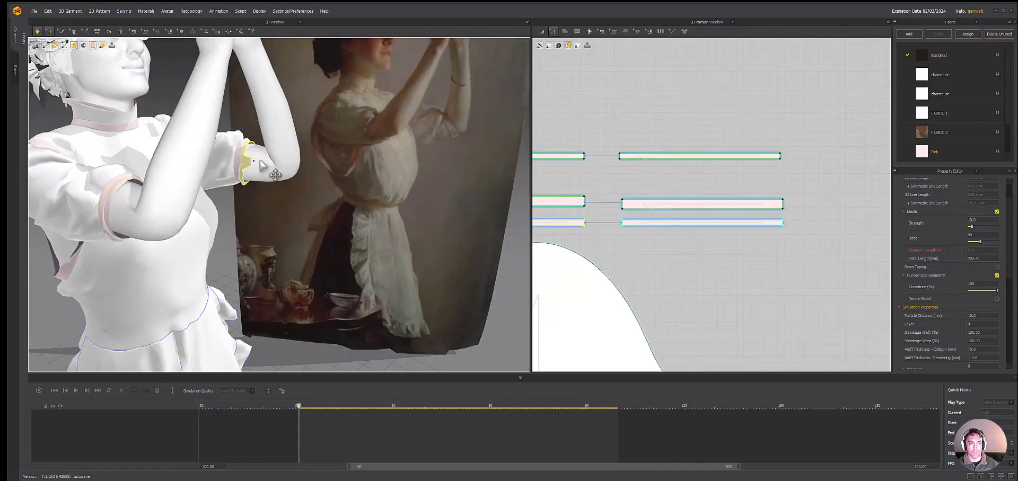
right_click_drag(238, 159, 256, 211)
left_click_drag(971, 226, 977, 227)
left_click(623, 239)
left_click_drag(610, 241, 801, 143)
left_click_drag(971, 226, 984, 227)
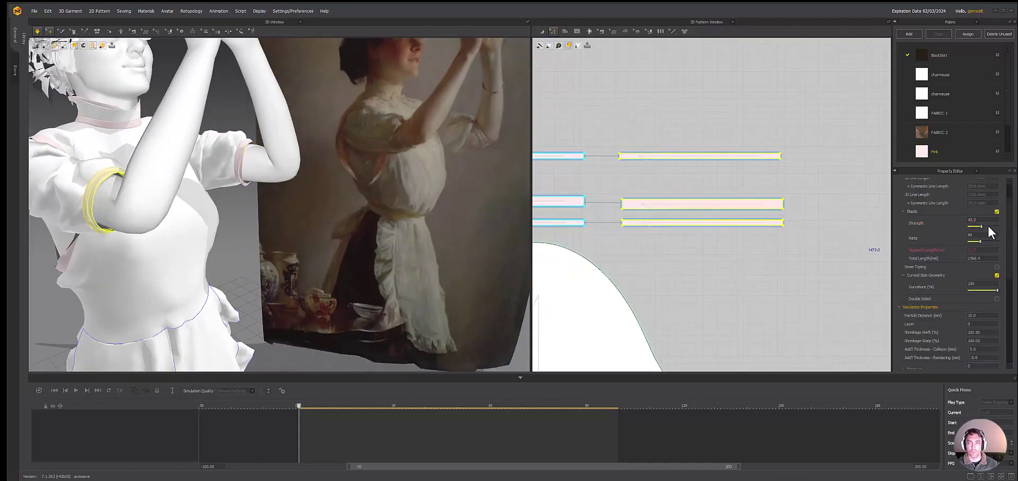
right_click_drag(239, 212, 223, 225)
- Try a total elastic length of 1800 mm on the cuff bands, and turn Elastic off
left_click(982, 258)
type("1800")
key("Return")
left_click(996, 211)
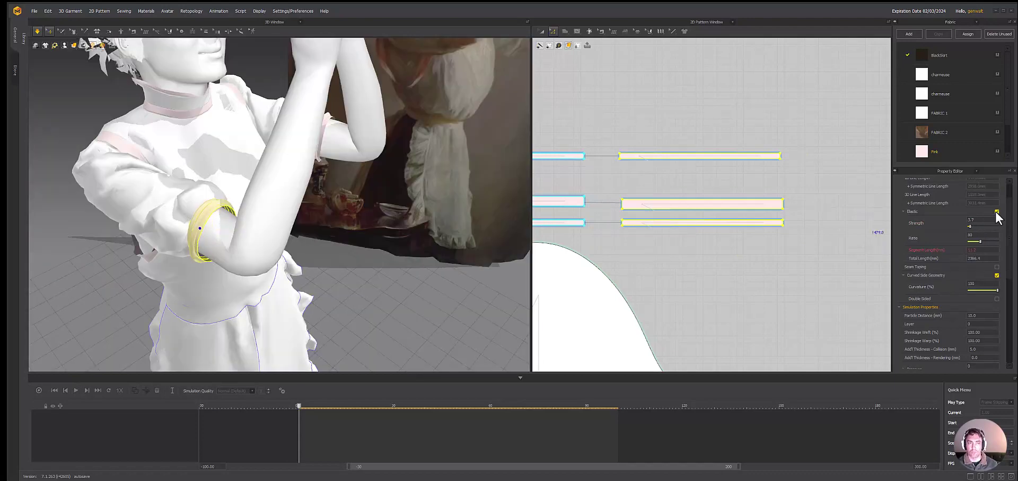
- Shorten the three cuff bands a little more and pull the simulated cuff along the arm toward the elbow
scroll(390, 207, "up", 3)
key("a")
left_click_drag(790, 189, 780, 190)
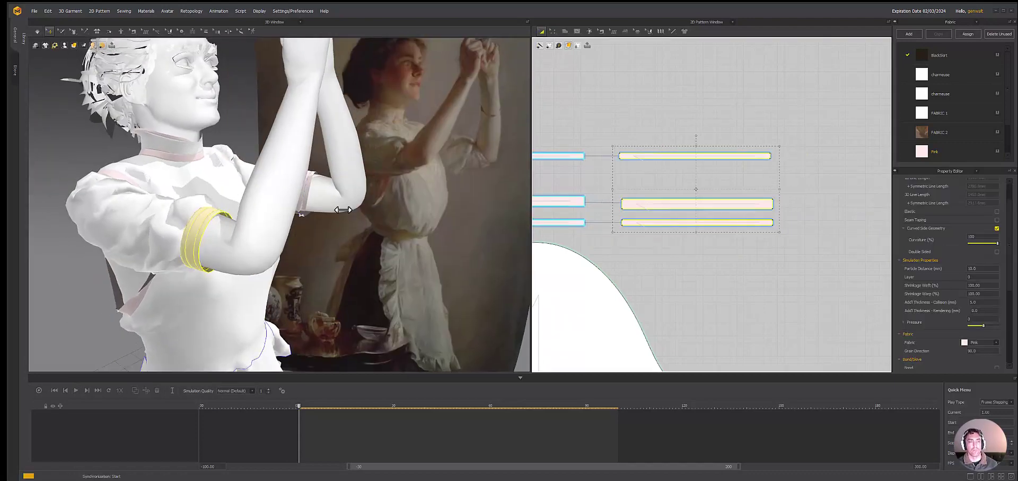
right_click_drag(341, 211, 261, 218)
scroll(261, 218, "up", 4)
left_click_drag(172, 287, 177, 245)
- Hide the grainlines on the 2D patterns and activate sewing editing
middle_click_drag(653, 243, 706, 255)
key("m")
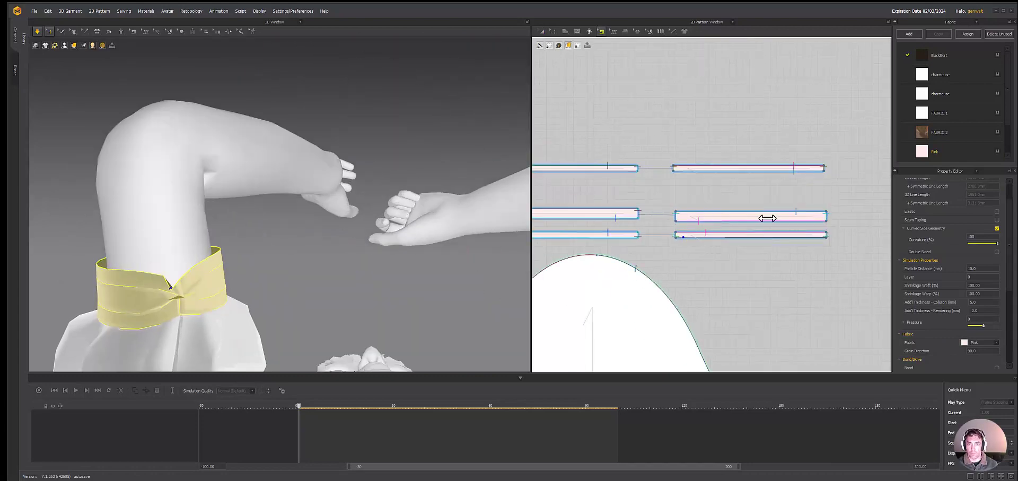
left_click(259, 11)
mouse_move(294, 33)
left_click(347, 64)
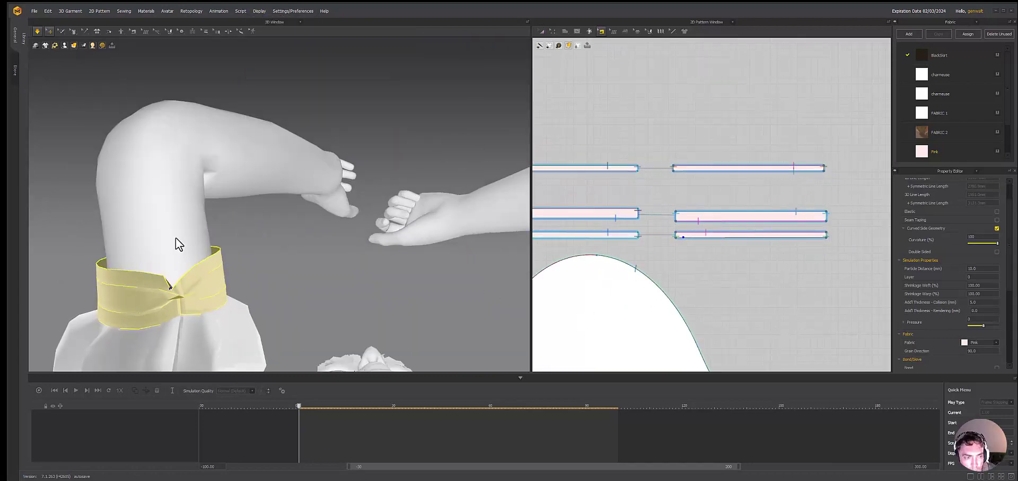
- Examine the cuff's sewing lines, and select the middle and lower bands to match them to the twisted 3D cuff
right_click_drag(793, 250, 799, 217)
scroll(621, 143, "down", 5)
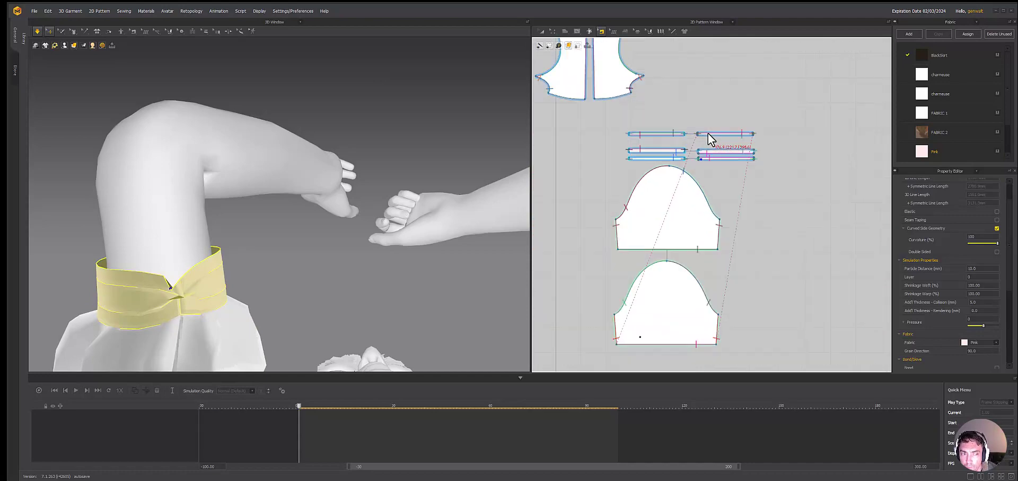
scroll(746, 166, "up", 5)
left_click(688, 124)
key("a")
left_click(685, 115)
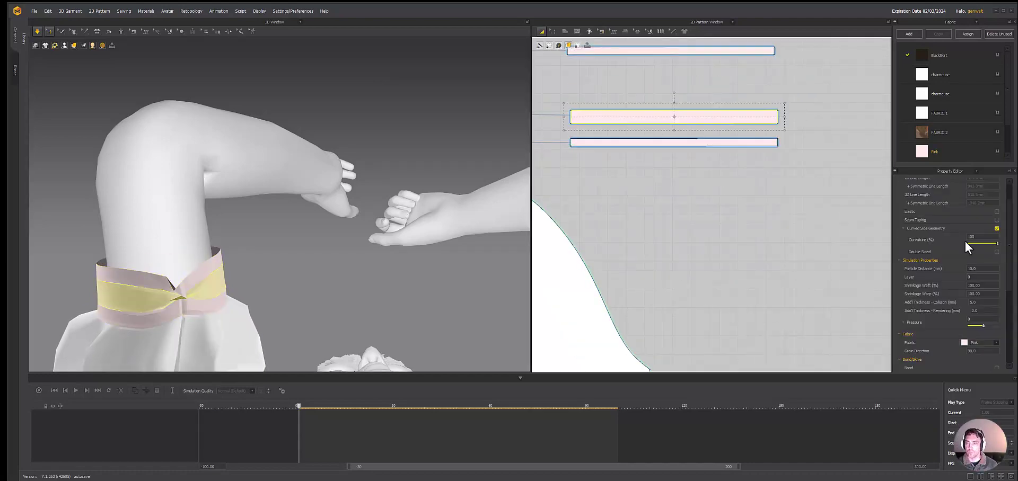
left_click(678, 143)
right_click_drag(477, 239, 393, 230)
left_click_drag(393, 230, 397, 236)
middle_click_drag(618, 119, 657, 183)
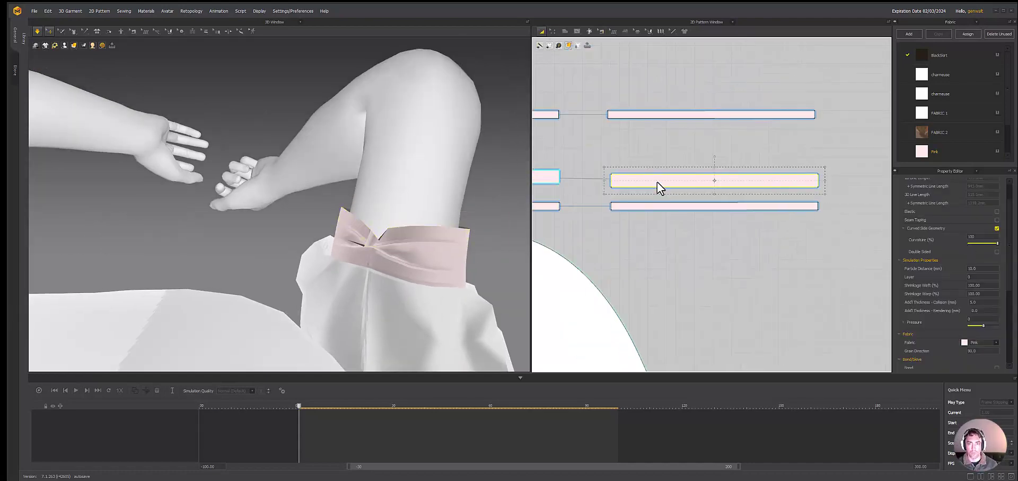
- Select the seam joining the upper and middle cuff bands to check how their edges are sewn
key("b")
middle_click_drag(610, 210, 719, 219)
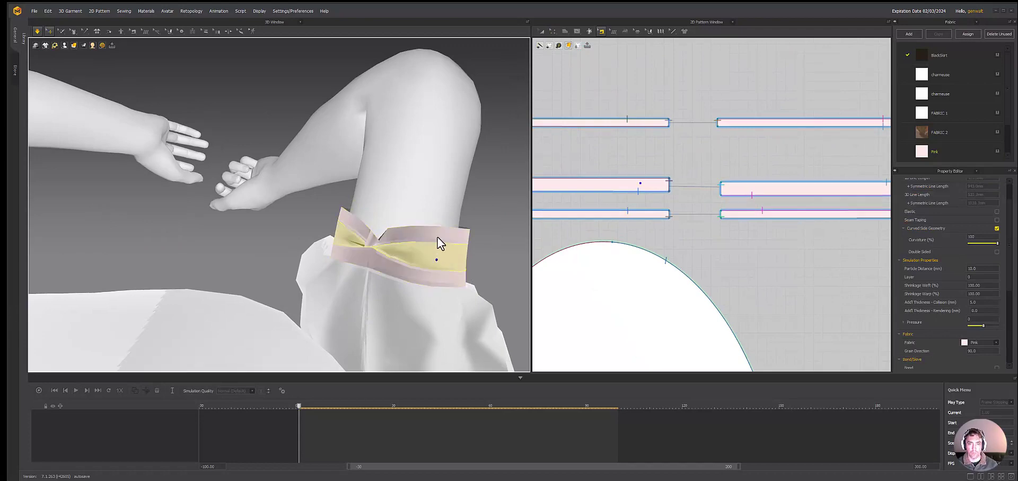
middle_click_drag(562, 196, 667, 252)
left_click(630, 247)
left_click(608, 235)
middle_click_drag(628, 127, 583, 122)
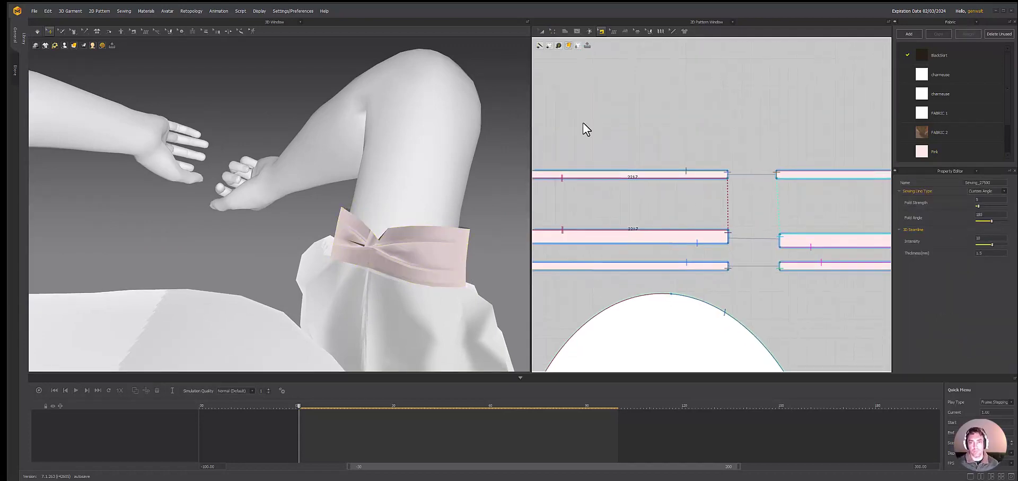
scroll(583, 122, "down", 5)
middle_click_drag(595, 273, 659, 248)
scroll(665, 129, "up", 5)
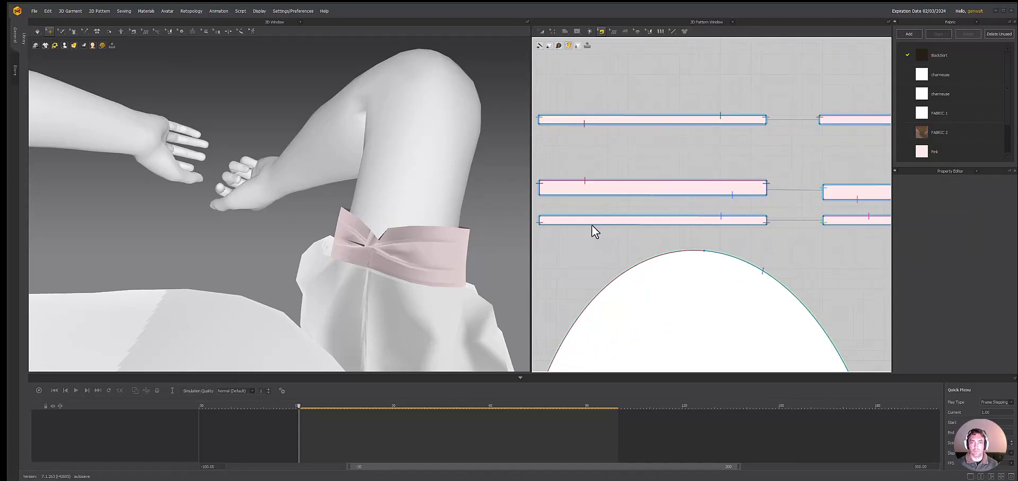
- Identify the twisted band on the 3D cuff and select the seam joining the uppermost cuff band to the sleeve hem
left_click(577, 158)
middle_click_drag(577, 159, 666, 142)
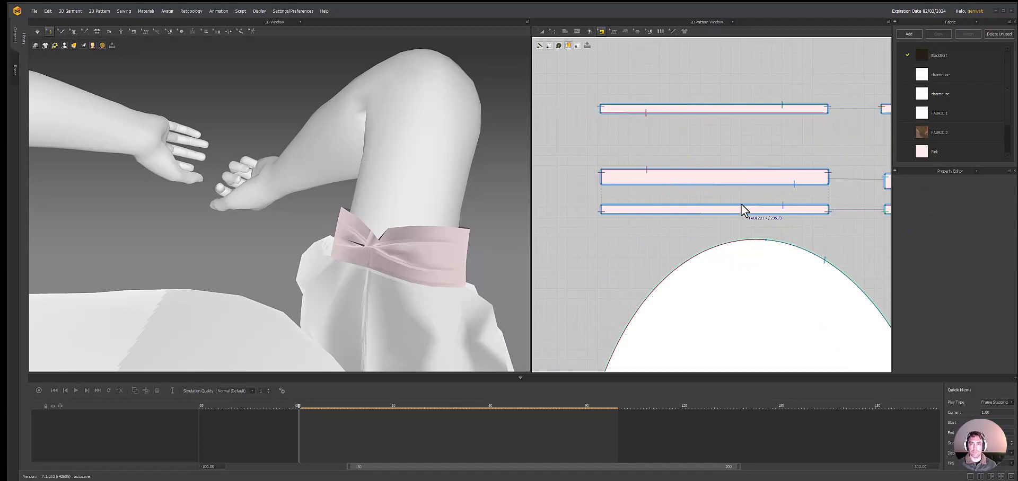
left_click(603, 175)
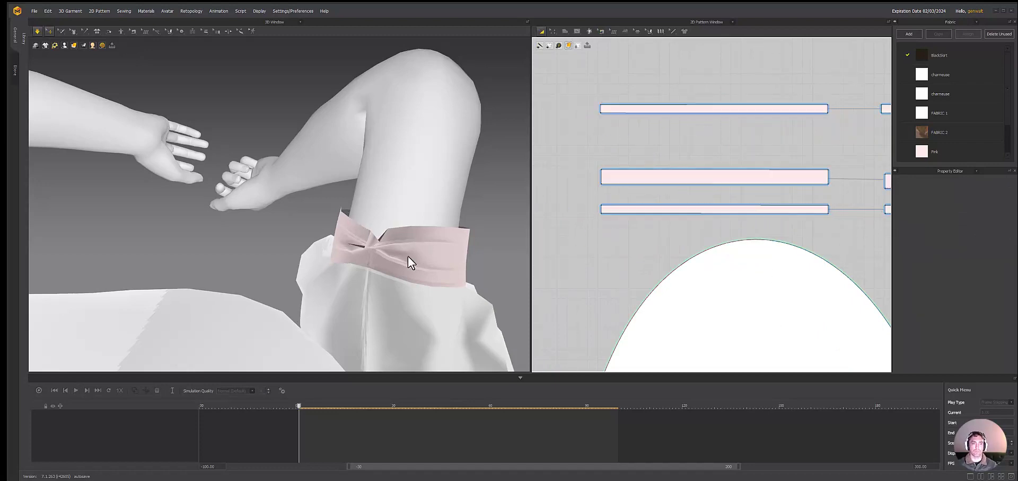
left_click(399, 237)
right_click_drag(461, 257, 469, 328)
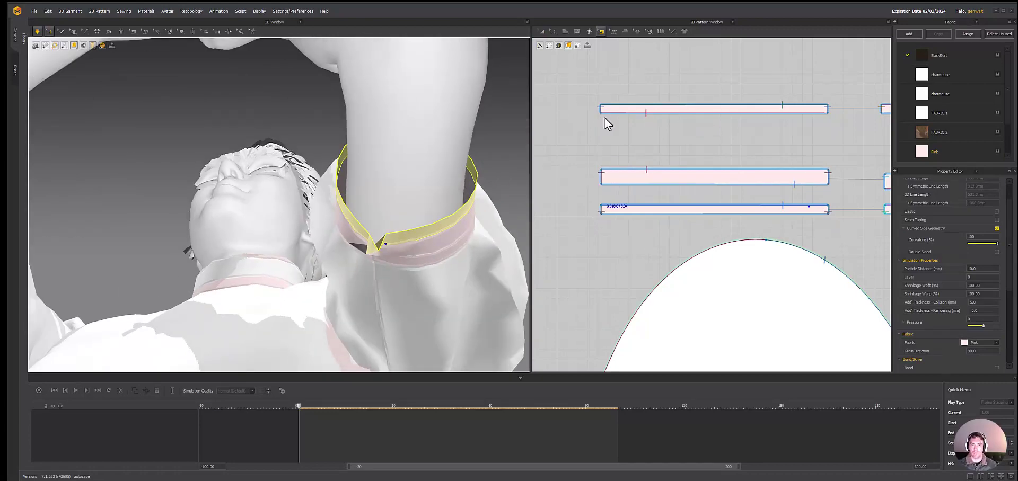
left_click(605, 106)
left_click(606, 104)
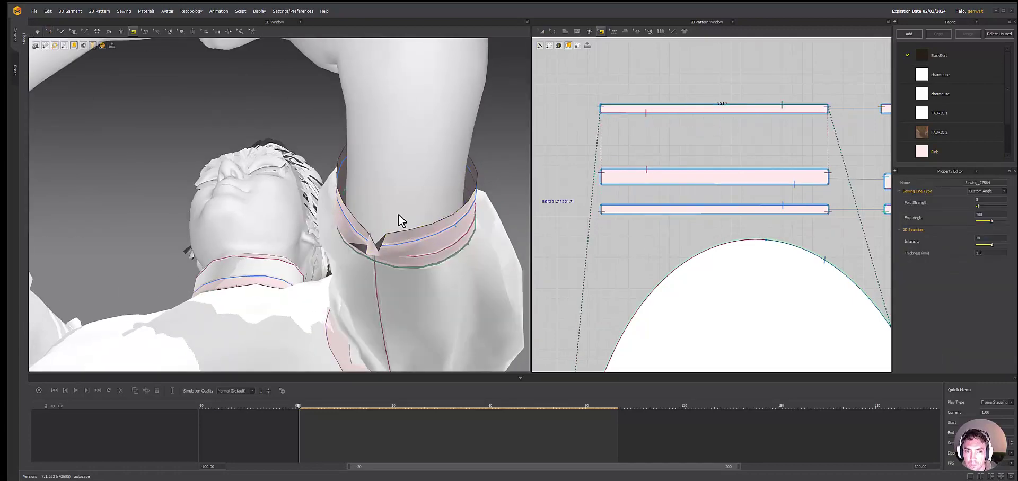
- Delete the seam joining the middle and lower cuff bands
right_click_drag(398, 214, 269, 150)
left_click(656, 170)
left_click(780, 205)
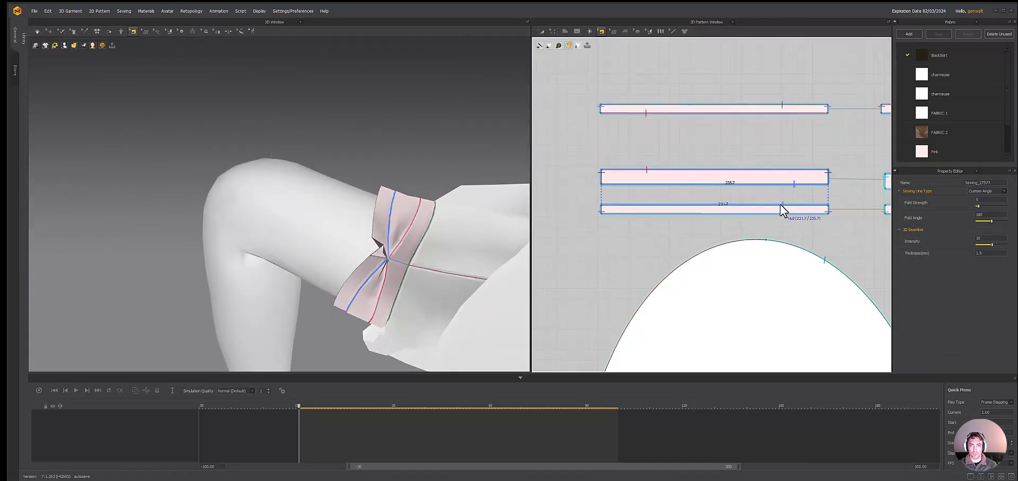
key("Delete")
- Simulate with the seam removed and pull the middle cuff band straight on the 3D arm
right_click_drag(434, 151, 413, 143)
key("space")
left_click(392, 233)
right_click_drag(392, 233, 477, 318)
left_click_drag(444, 189, 451, 185)
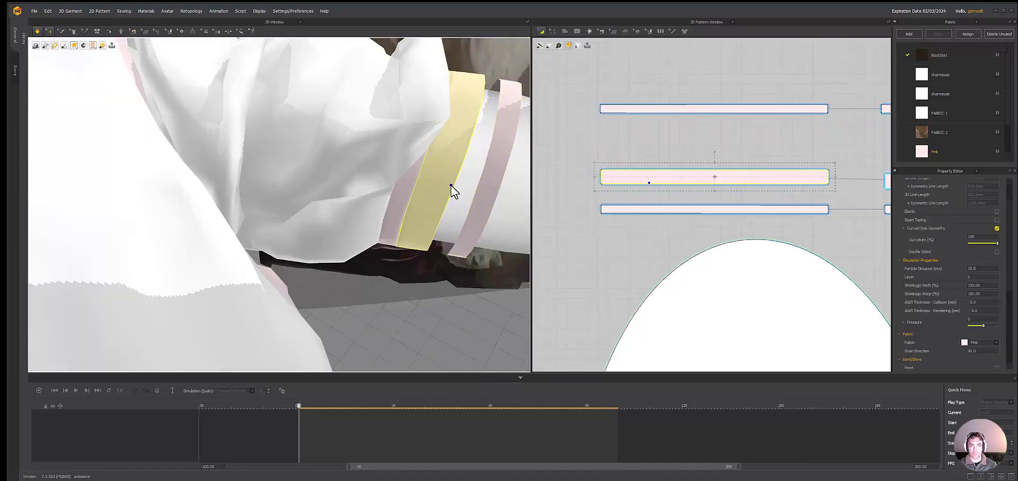
- Resew the middle cuff band's lower edge to the upper edge of the lowest band in the 2D patterns
key("n")
left_click(763, 187)
right_click_drag(503, 205, 337, 92)
- Reposition the lowest cuff band on the 3D arm in line with the other bands and run the simulation
key("q")
left_click(297, 170)
right_click_drag(297, 170, 295, 144)
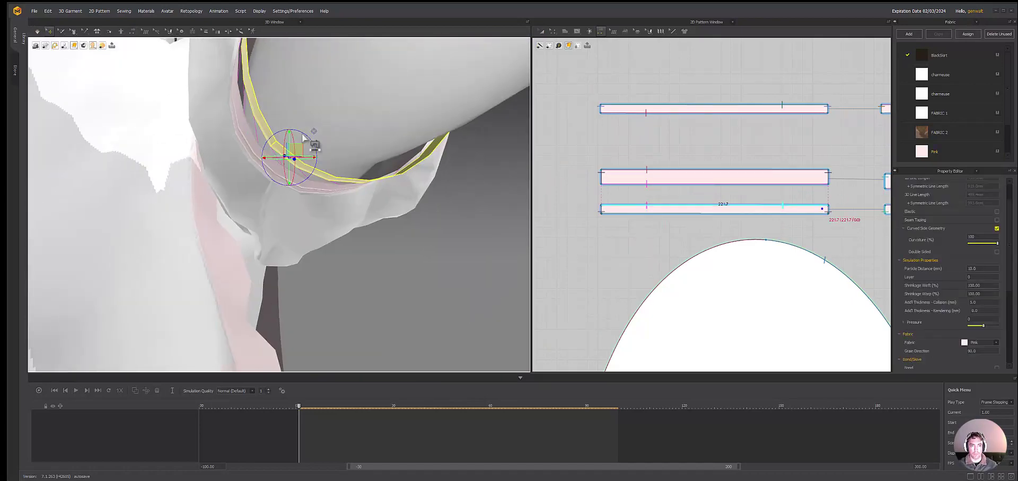
left_click_drag(295, 144, 285, 158)
right_click_drag(285, 158, 321, 146)
left_click_drag(321, 146, 321, 165)
right_click_drag(322, 166, 313, 130)
key("space")
- Shorten all three cuff bands together from both ends and simulate the tighter cuff
key("a")
left_click_drag(589, 88, 838, 236)
left_click_drag(593, 159, 603, 159)
right_click_drag(318, 175, 366, 185)
scroll(394, 156, "down", 4)
key("space")
left_click_drag(835, 159, 809, 160)
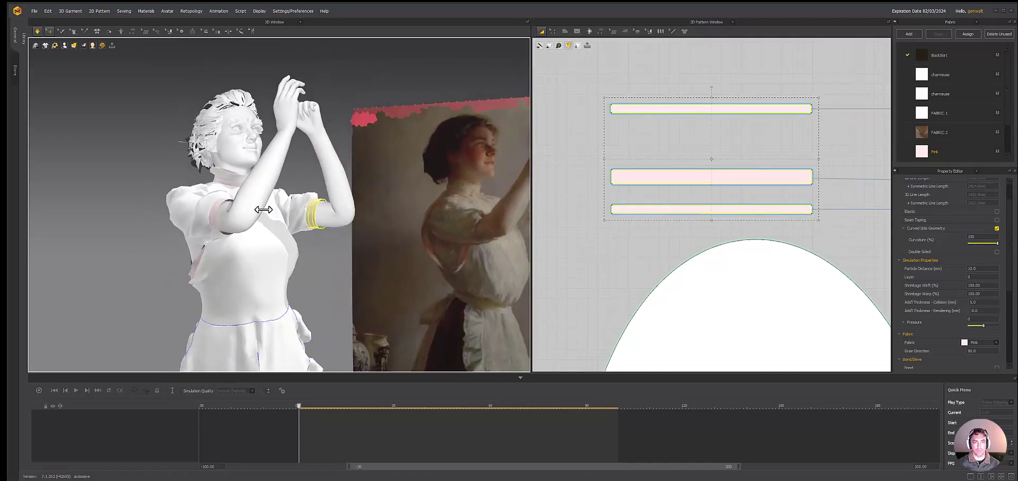
- Set the three cuff bands' additional collision thickness to 2.5 mm
left_click(986, 270)
type("5")
key("Return")
right_click_drag(241, 238, 277, 217)
left_click(984, 272)
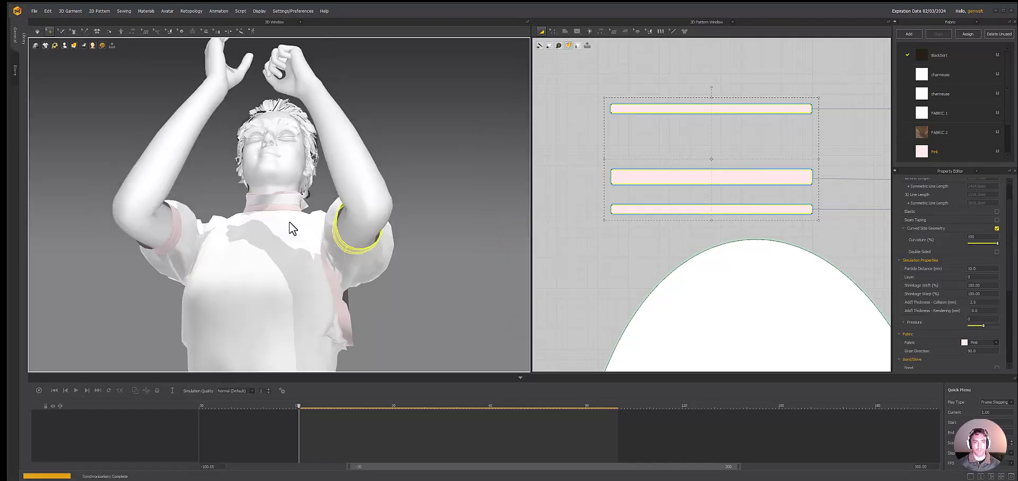
- Shorten the three cuff bands further from both ends to tighten the cuffs on the arms during simulation
left_click_drag(603, 159, 605, 159)
left_click_drag(818, 158, 798, 158)
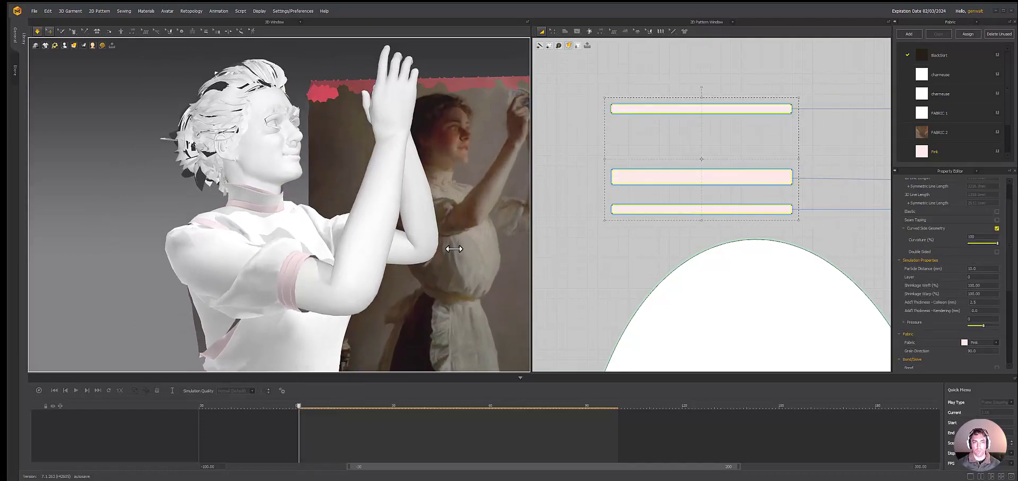
right_click_drag(374, 200, 286, 253)
left_click_drag(612, 159, 625, 159)
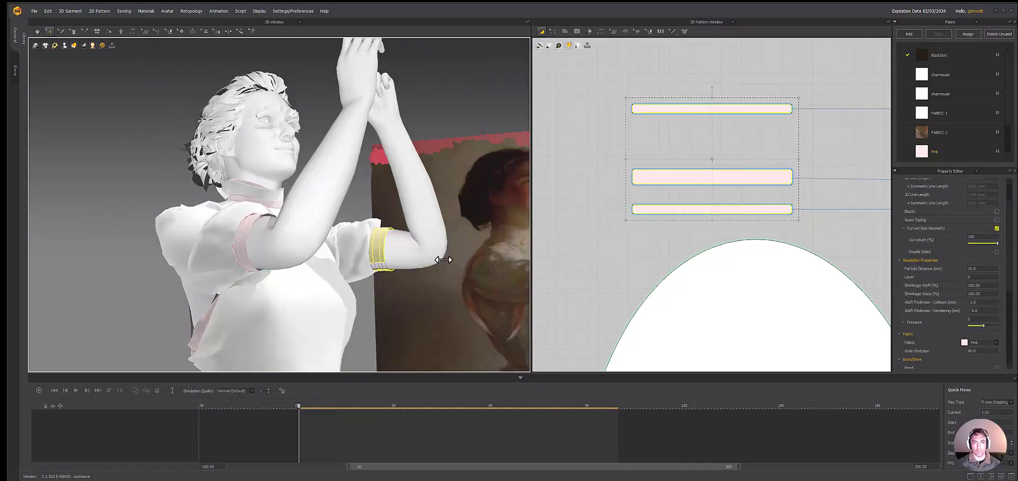
right_click_drag(446, 259, 342, 257)
left_click_drag(799, 158, 784, 158)
left_click_drag(434, 274, 443, 277)
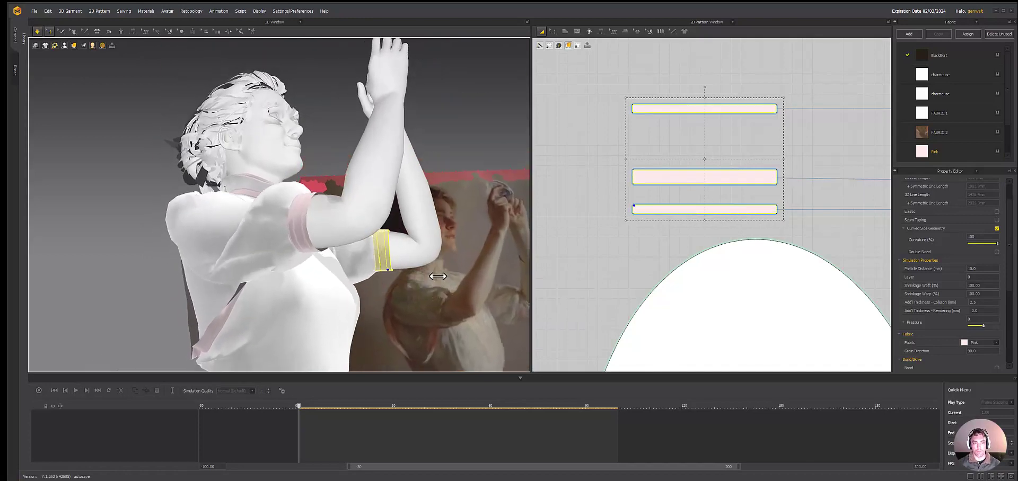
- Tug the near sleeve's cuff in 3D to settle its bands around the arm
right_click_drag(297, 275, 339, 315)
left_click_drag(335, 317, 383, 337)
left_click(379, 337)
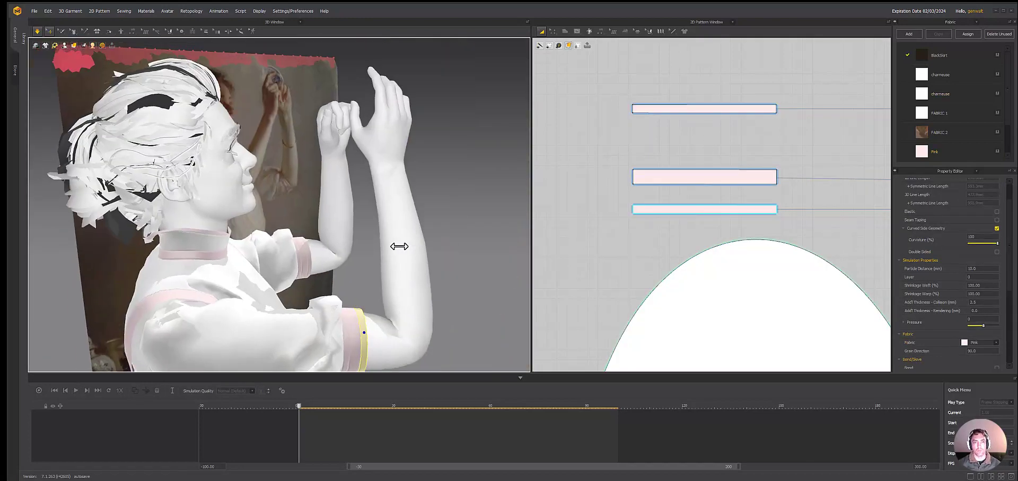
scroll(597, 286, "down", 5)
mouse_move(388, 246)
right_mouse_down()
mouse_move(418, 245)
mouse_move(397, 246)
right_mouse_up()
- Make the middle cuff band taller by extending it upward, and tug the cuffs in 3D to settle them
left_click(643, 211)
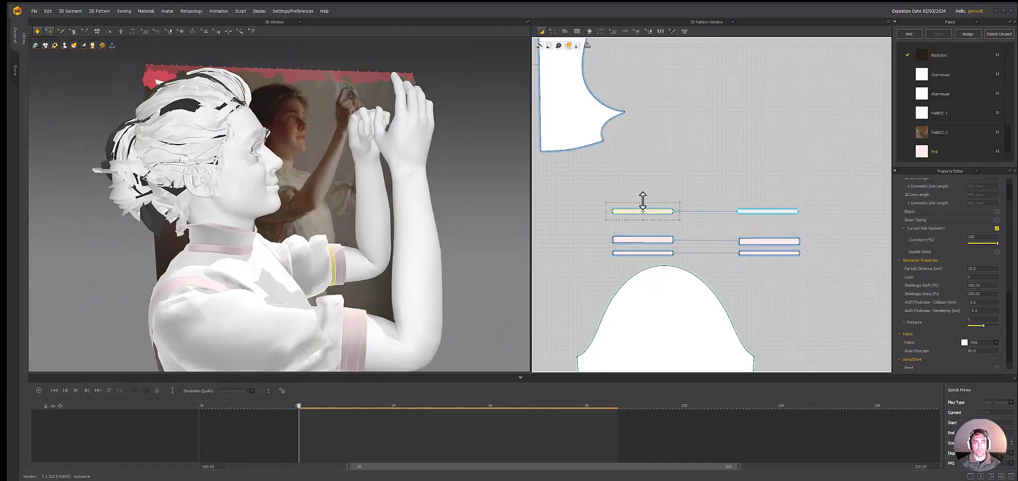
left_click(645, 238)
left_click_drag(643, 230, 643, 222)
left_click_drag(391, 335, 407, 338)
left_click_drag(342, 266, 436, 264)
right_click_drag(436, 263, 366, 270)
left_click_drag(362, 278, 381, 282)
right_click_drag(321, 272, 373, 322)
scroll(373, 322, "down", 3)
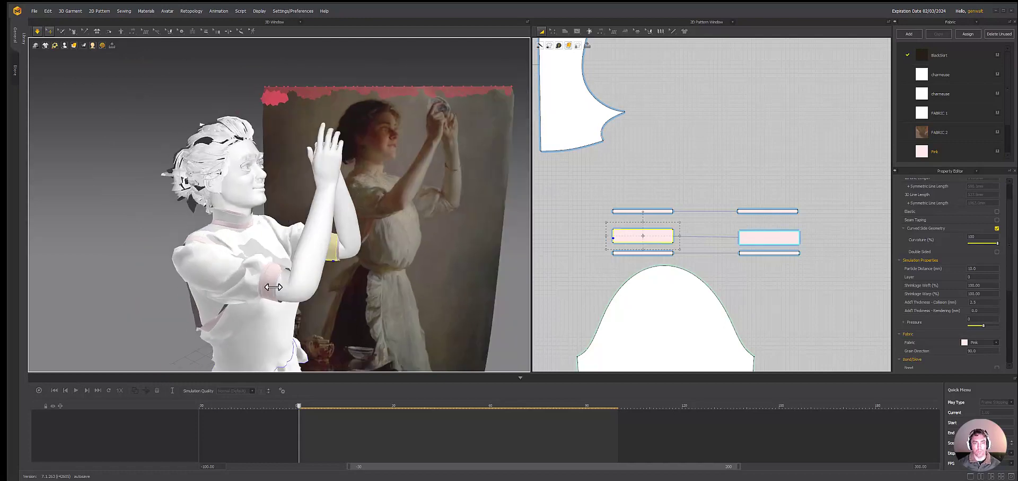
- Examine the puffed sleeve's 2D pattern and the properties of the near sleeve's three cuff bands
left_click(243, 278)
middle_click_drag(765, 296, 741, 254)
scroll(741, 254, "up", 3)
key("z")
left_click(643, 289)
left_click(249, 280)
middle_click_drag(548, 310, 574, 147)
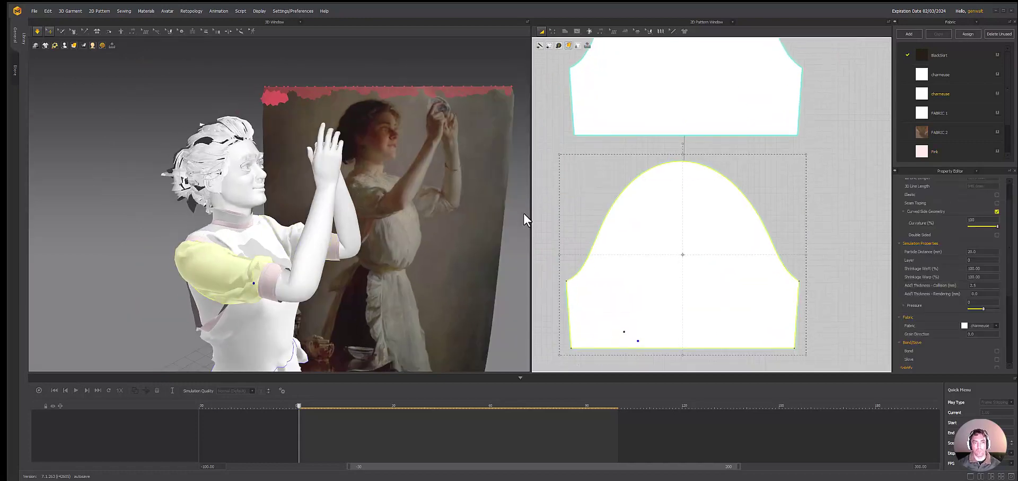
right_click_drag(366, 254, 304, 260)
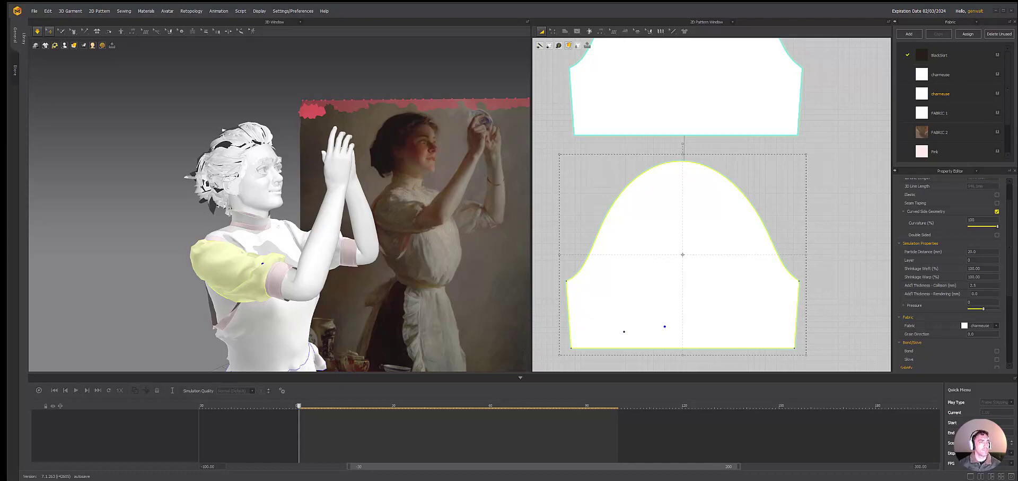
scroll(588, 345, "down", 5)
scroll(697, 153, "up", 8)
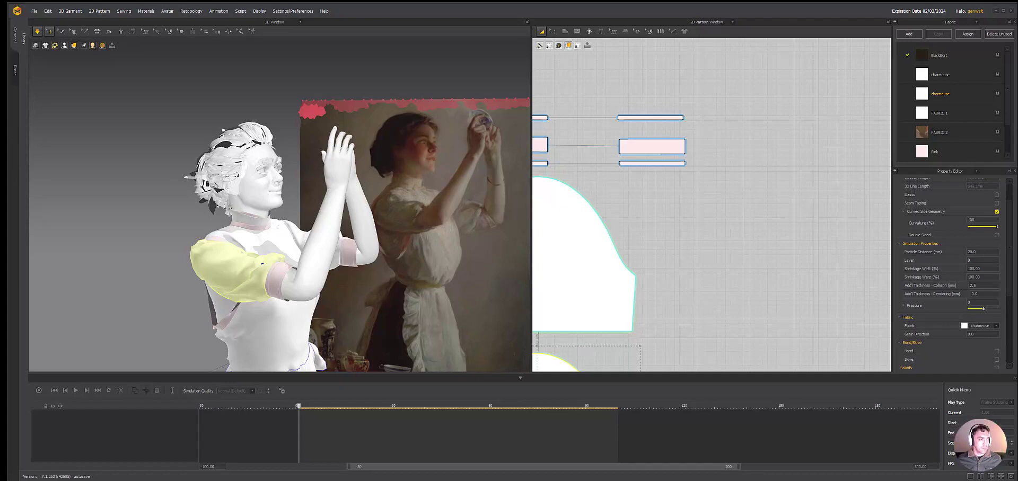
middle_click_drag(708, 214, 771, 254)
left_click_drag(761, 214, 742, 156)
scroll(933, 320, "down", 4)
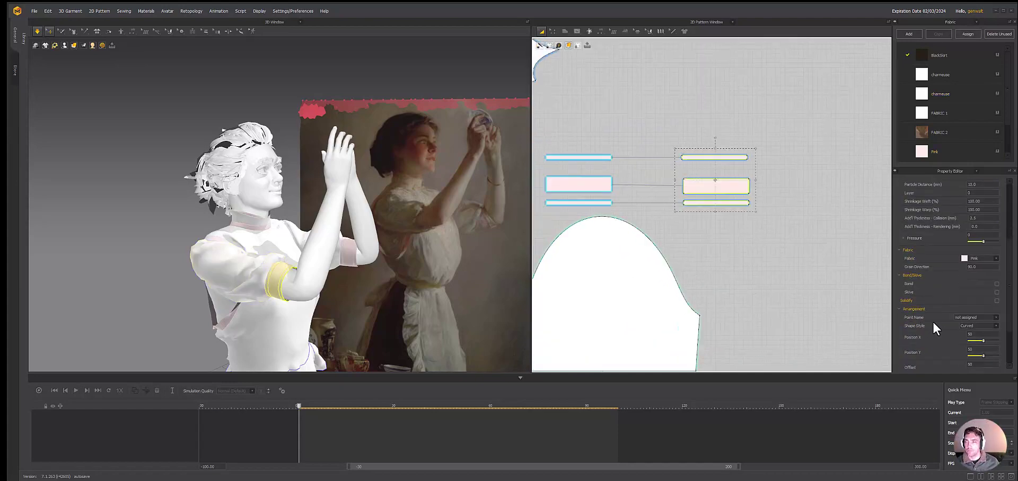
scroll(932, 320, "up", 4)
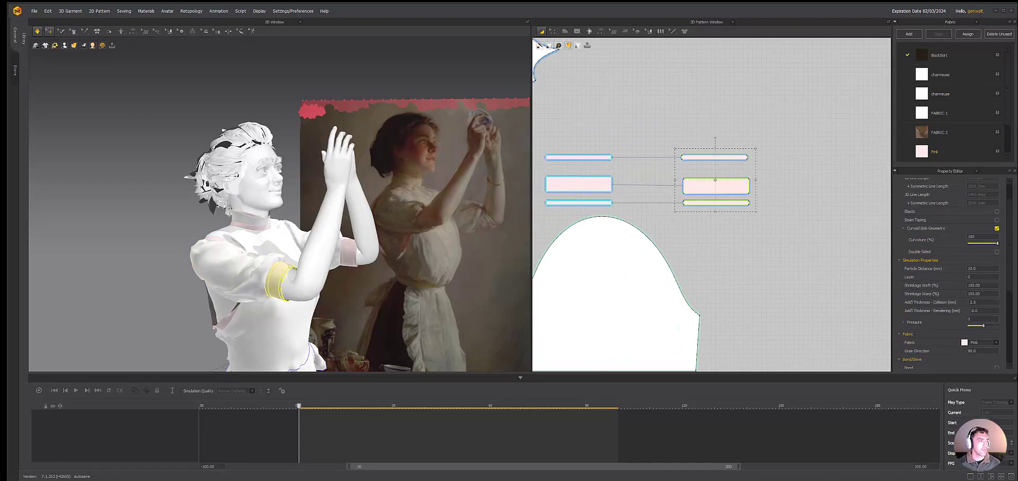
- Simulate the garment briefly and check the drape of the sleeves and bodice against the painting
left_click(233, 265)
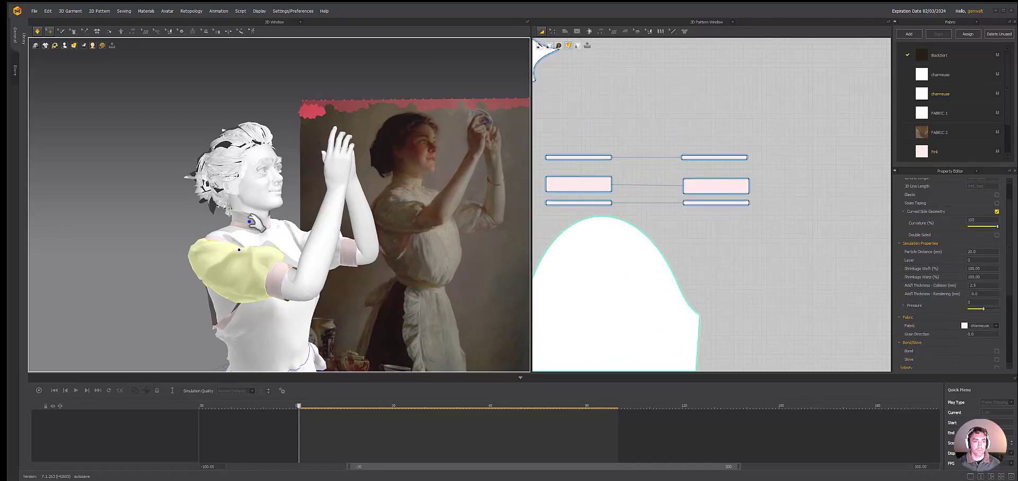
scroll(234, 265, "down", 2)
scroll(233, 265, "up", 2)
key("space")
left_click(151, 263)
mouse_move(150, 262)
right_mouse_down()
mouse_move(302, 260)
mouse_move(262, 288)
mouse_move(279, 295)
mouse_move(291, 275)
mouse_move(247, 316)
right_mouse_up()
key("space")
scroll(278, 302, "down", 2)
left_click(291, 276)
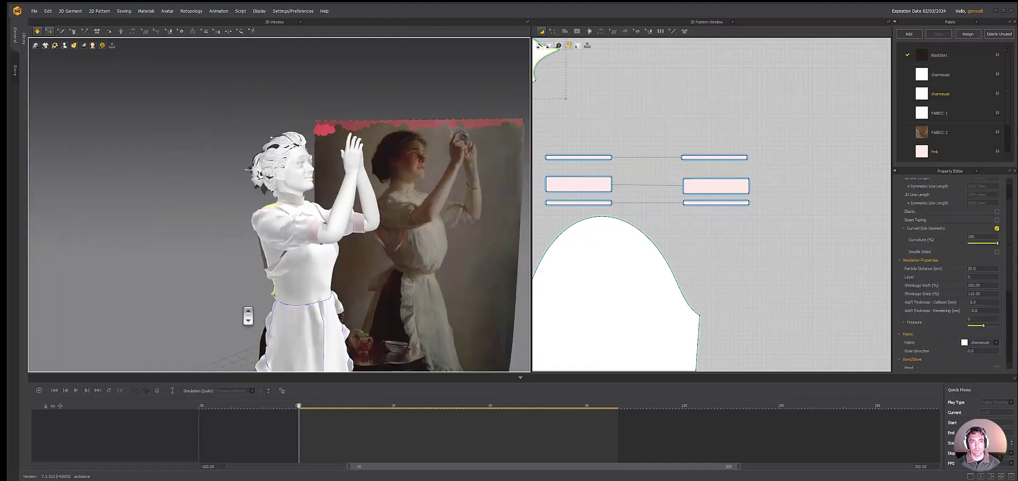
left_click(317, 295)
- Narrow the apron's front panels by moving the upper outer corner inward and pulling in the lower outer curve
scroll(334, 316, "up", 2)
scroll(398, 341, "down", 2)
scroll(398, 341, "down", 3)
scroll(551, 281, "down", 5)
scroll(685, 203, "up", 4)
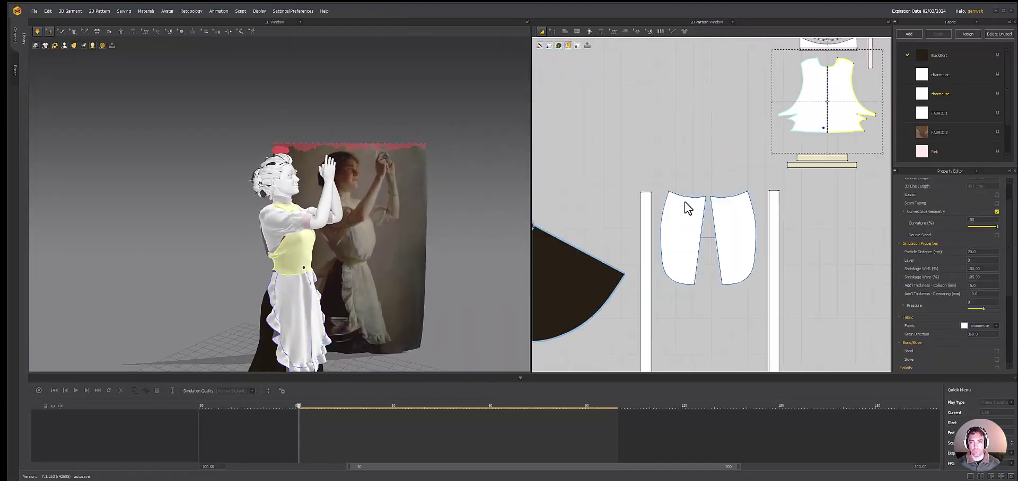
left_click(676, 210)
key("z")
left_click(552, 31)
left_click_drag(660, 204, 675, 209)
left_click(568, 47)
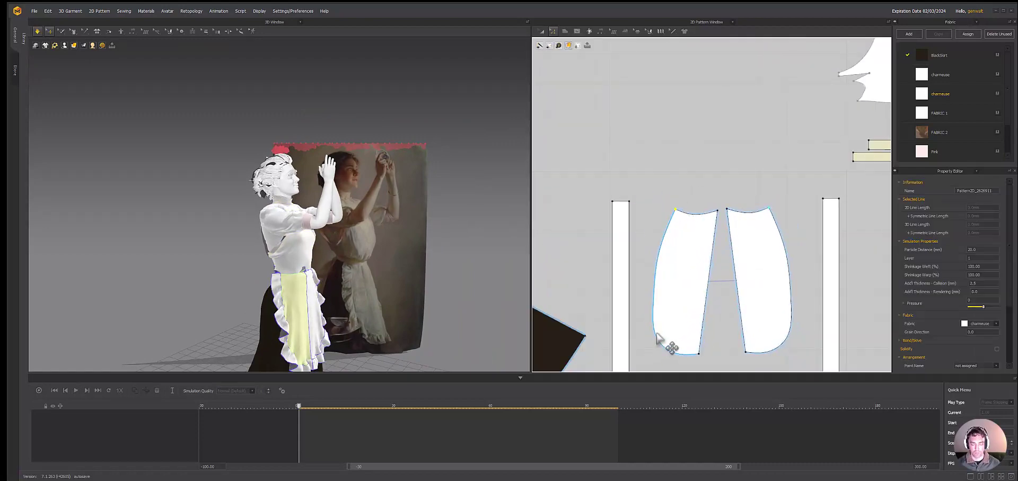
left_click_drag(656, 334, 664, 295)
right_click_drag(366, 333, 337, 335)
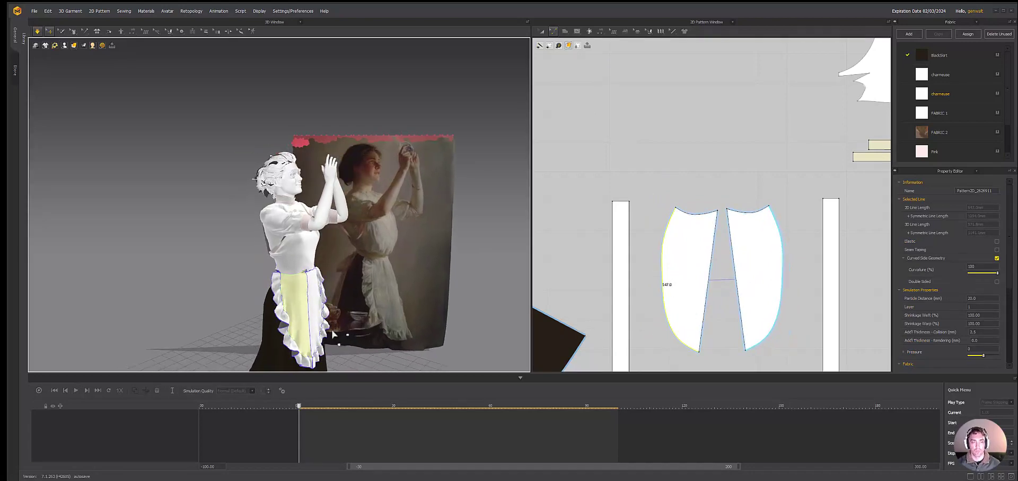
- Save the project as a Woman_and_clothes file in the folder holding the earlier versions
scroll(268, 318, "up", 5)
left_click(238, 309)
scroll(236, 323, "up", 2)
scroll(236, 325, "down", 6)
right_click_drag(236, 325, 268, 298)
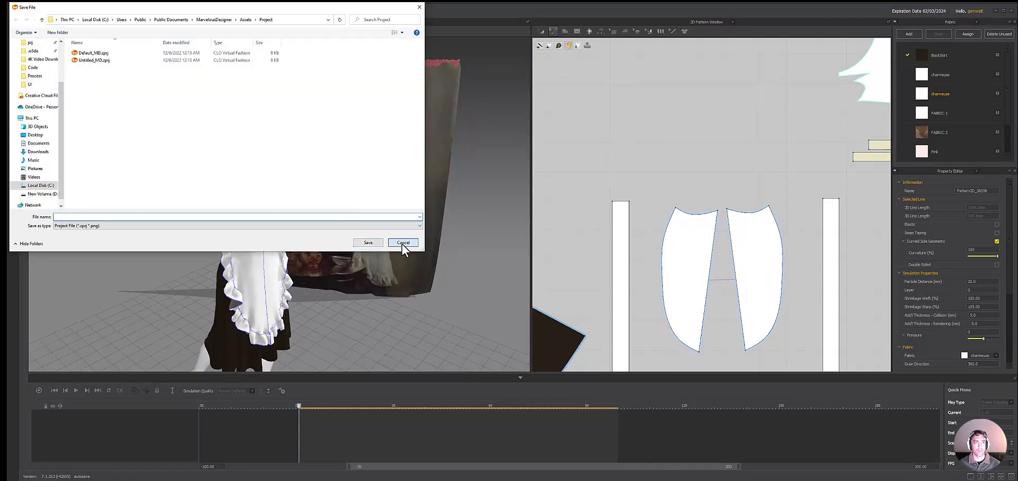
left_click(34, 11)
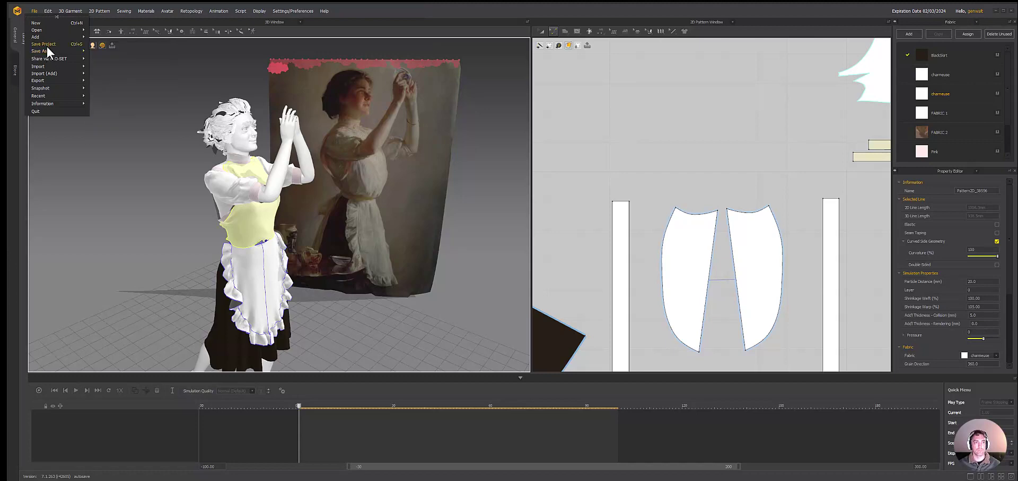
left_click(48, 50)
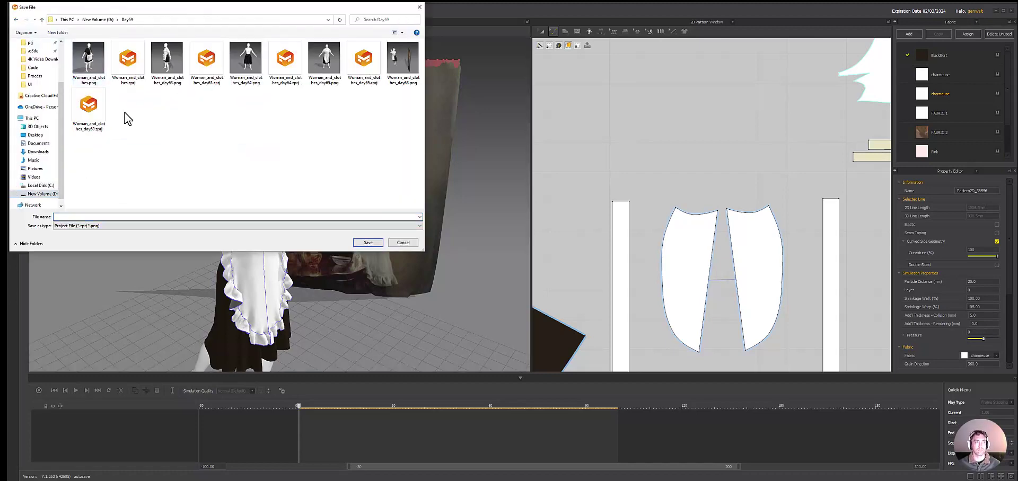
left_click(373, 244)
- Pull the apron's top edge up at the front waist in 3D to cover the gap below the bodice
right_click_drag(275, 138, 279, 156)
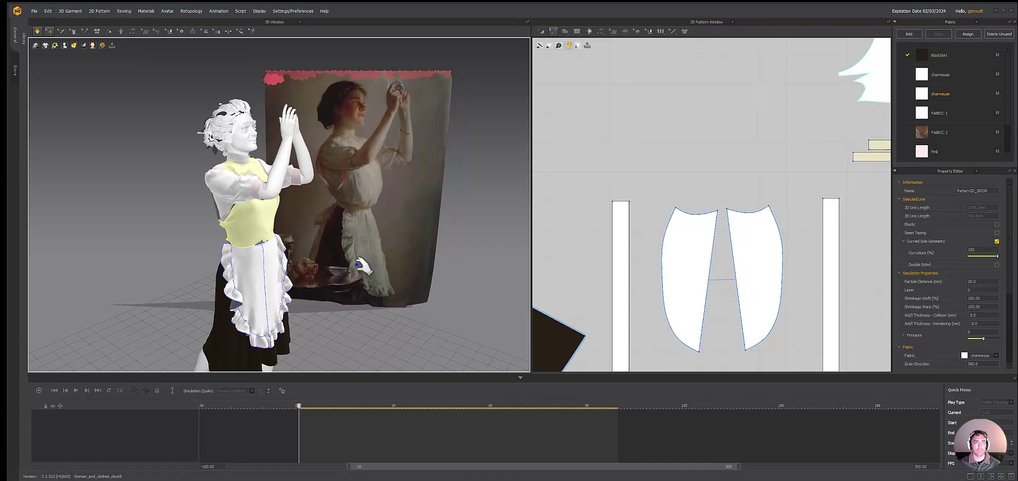
scroll(231, 262, "up", 3)
right_click_drag(253, 269, 281, 265)
right_click_drag(365, 268, 345, 265)
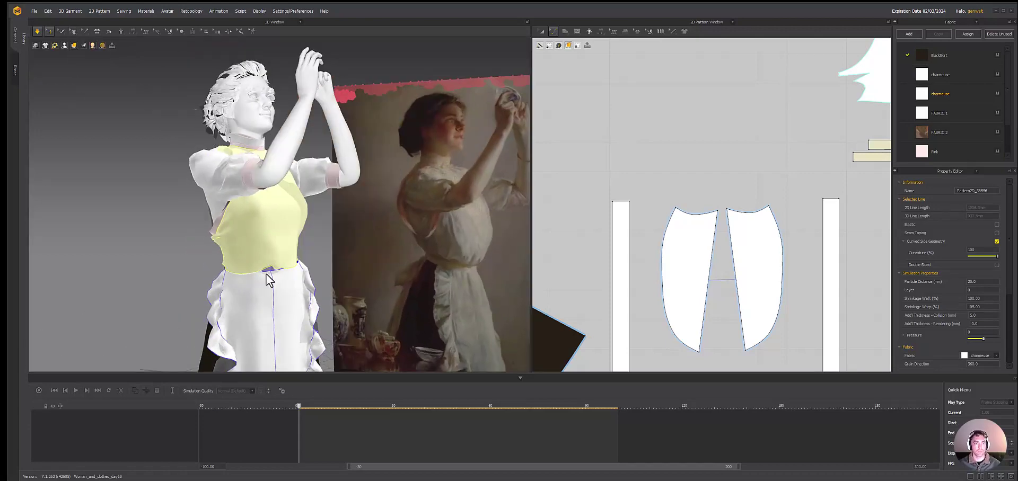
right_click_drag(268, 277, 282, 276)
left_click_drag(259, 278, 265, 272)
key("space")
- Pull the apron's far waist corner into place and pin the upper edges of the apron panels
right_click_drag(339, 272, 268, 271)
left_click(37, 31)
left_click_drag(246, 266, 258, 262)
key("w")
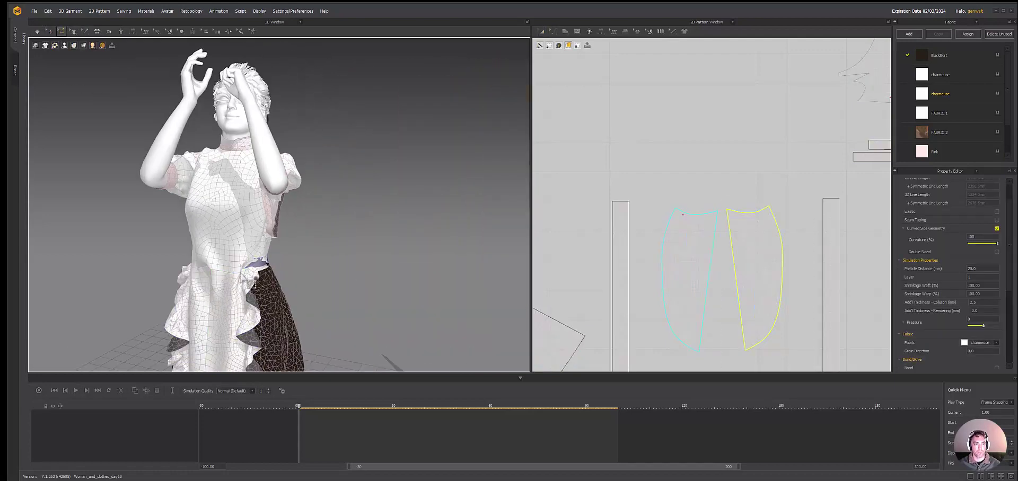
left_click(297, 277)
right_click_drag(292, 279, 337, 281)
left_click_drag(256, 293, 269, 298)
- Remove the pins from the tops of both apron panels and simulate the freed apron
scroll(318, 296, "down", 2)
left_click(260, 294)
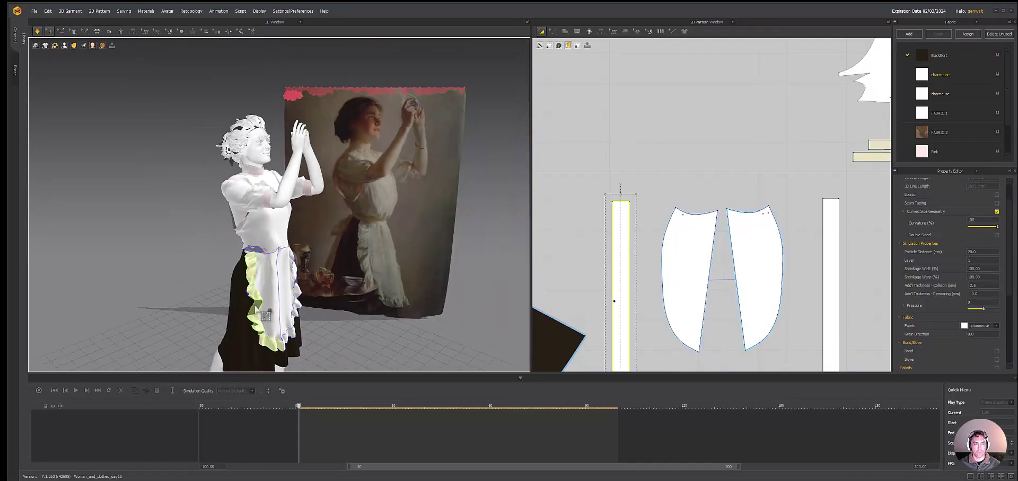
scroll(276, 257, "up", 2)
left_click(61, 32)
right_click_drag(223, 280, 251, 282)
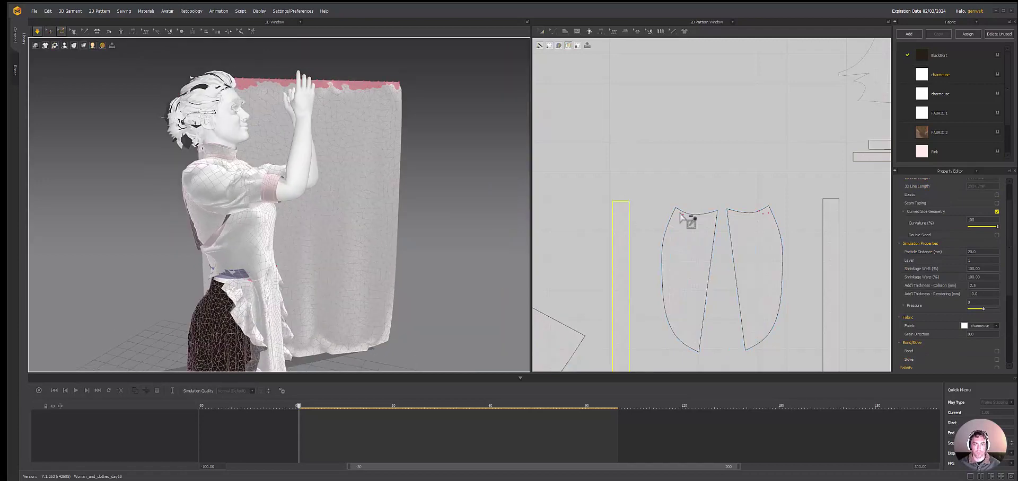
left_click_drag(669, 199, 702, 231)
left_click_drag(770, 228, 775, 231, "ctrl")
key("space")
scroll(339, 249, "down", 3)
mouse_move(340, 249)
right_mouse_down()
mouse_move(305, 242)
mouse_move(330, 236)
right_mouse_up()
scroll(329, 237, "up", 2)
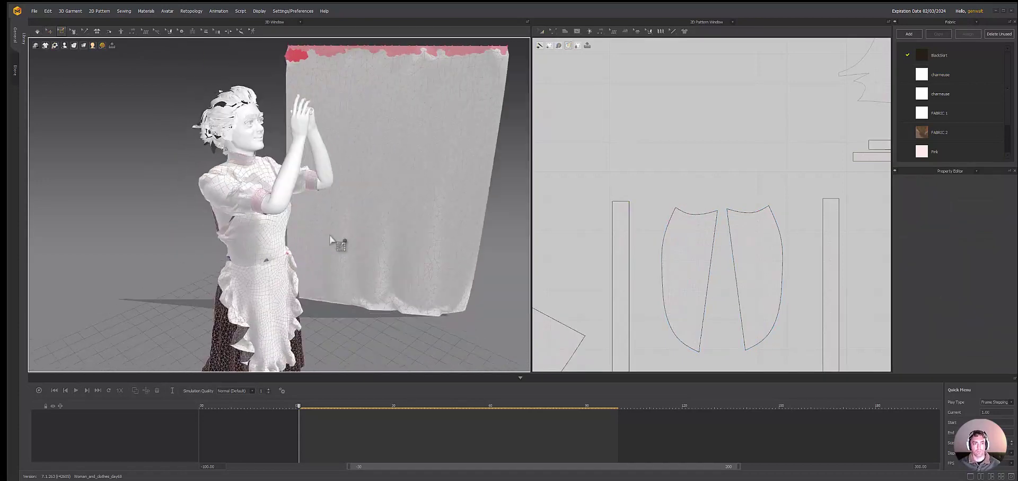